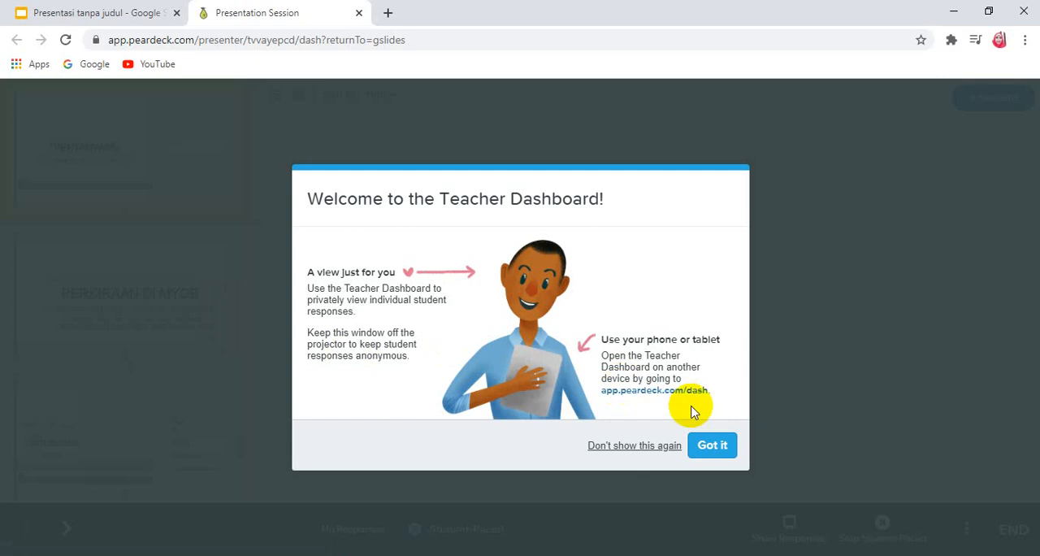
# Step: Dismiss the Teacher Dashboard welcome message and start sharing the student-paced session to Google Classroom in a maximized window
pyautogui.click(718, 451)
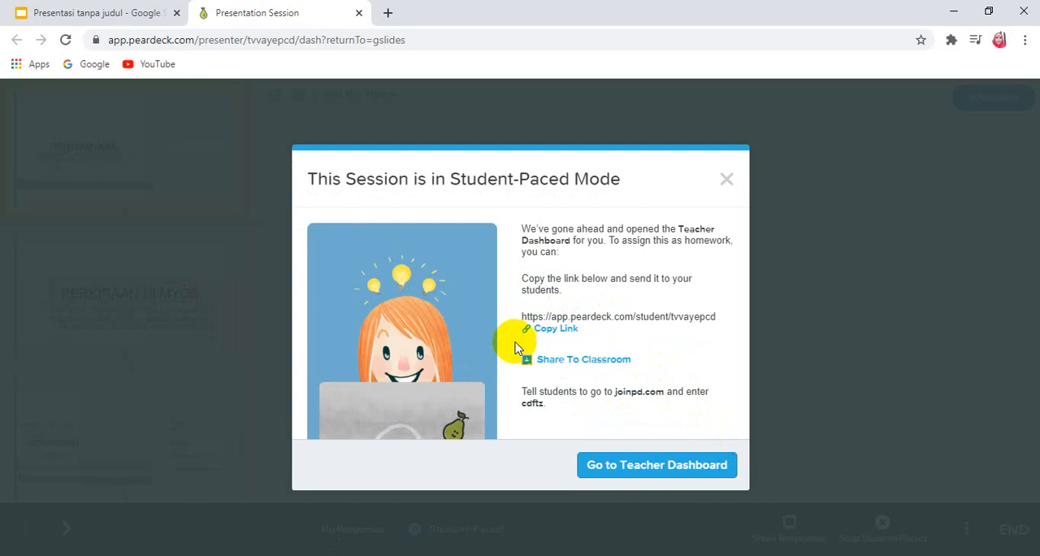
pyautogui.click(559, 363)
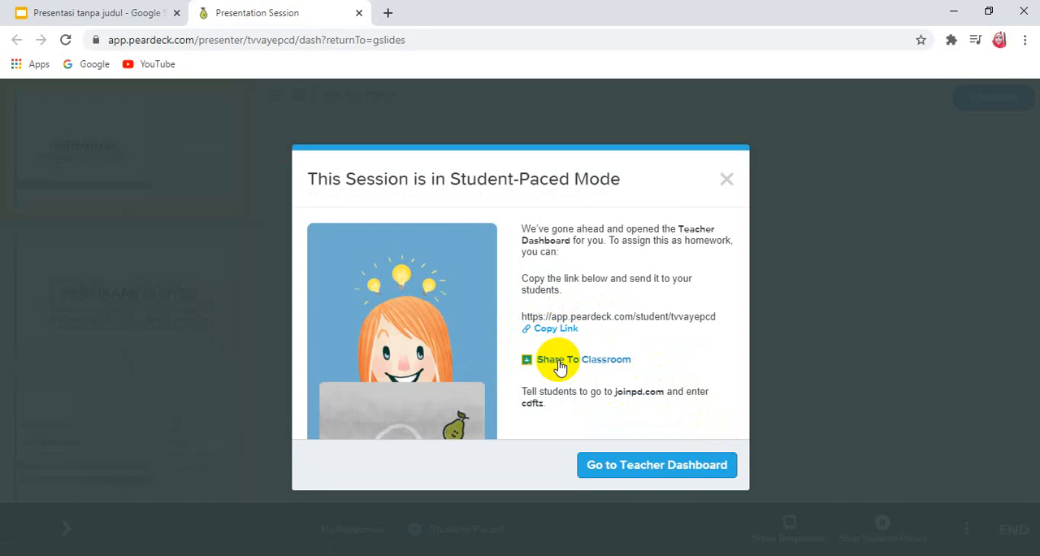
pyautogui.click(559, 361)
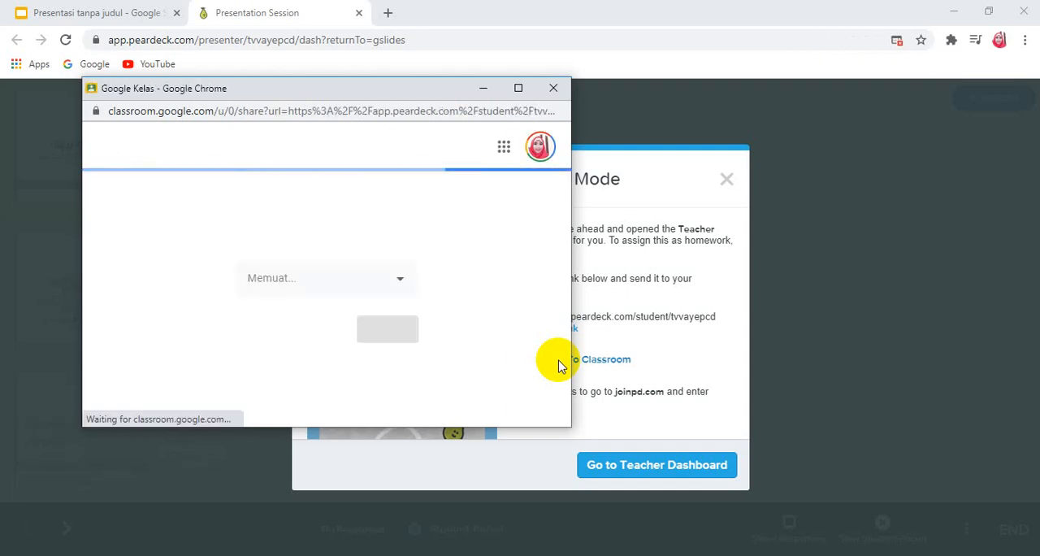
pyautogui.click(518, 88)
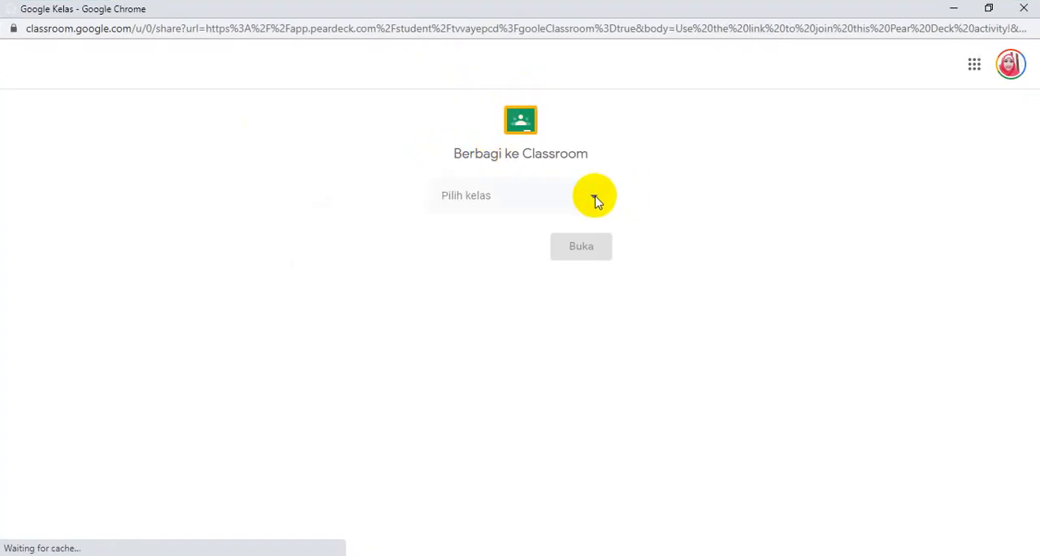
# Step: Choose the LATIHAN class and the Buat tugas action, and open the new assignment form
pyautogui.click(593, 200)
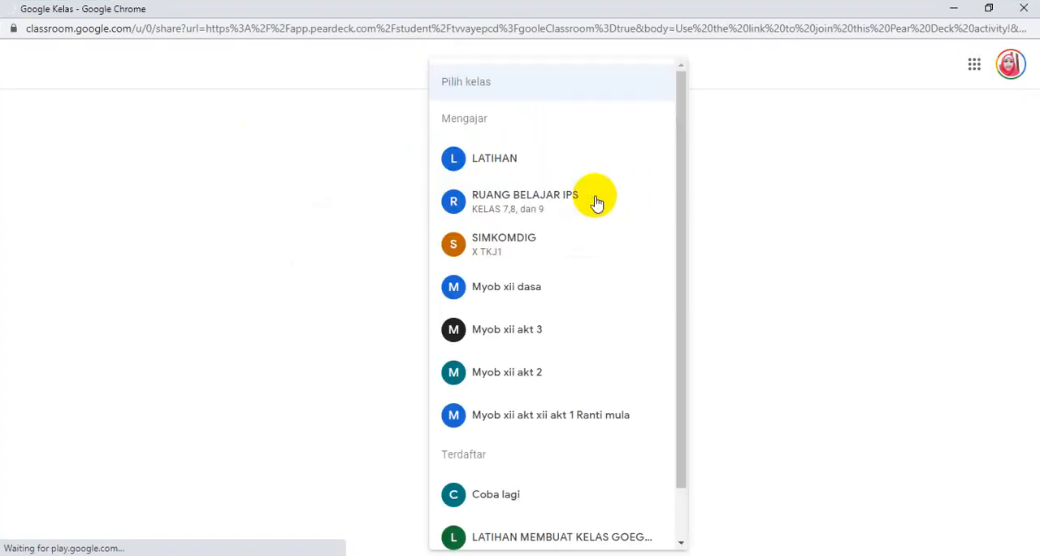
pyautogui.click(525, 165)
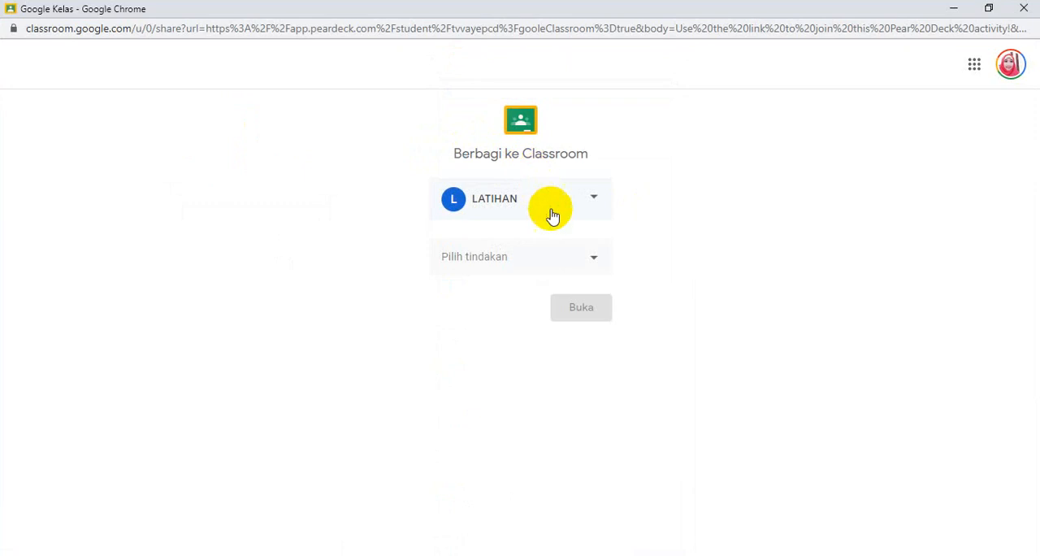
pyautogui.click(594, 258)
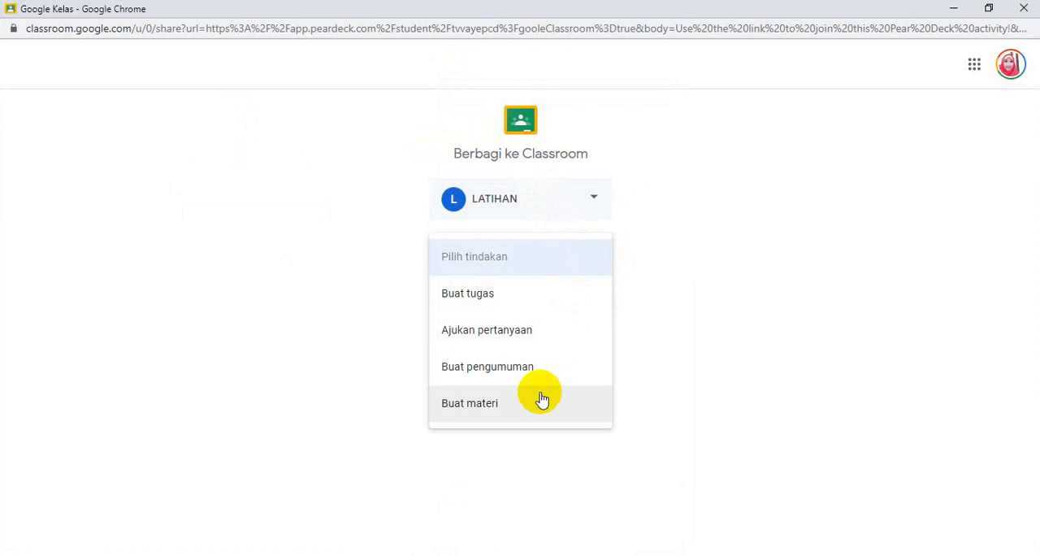
pyautogui.click(510, 307)
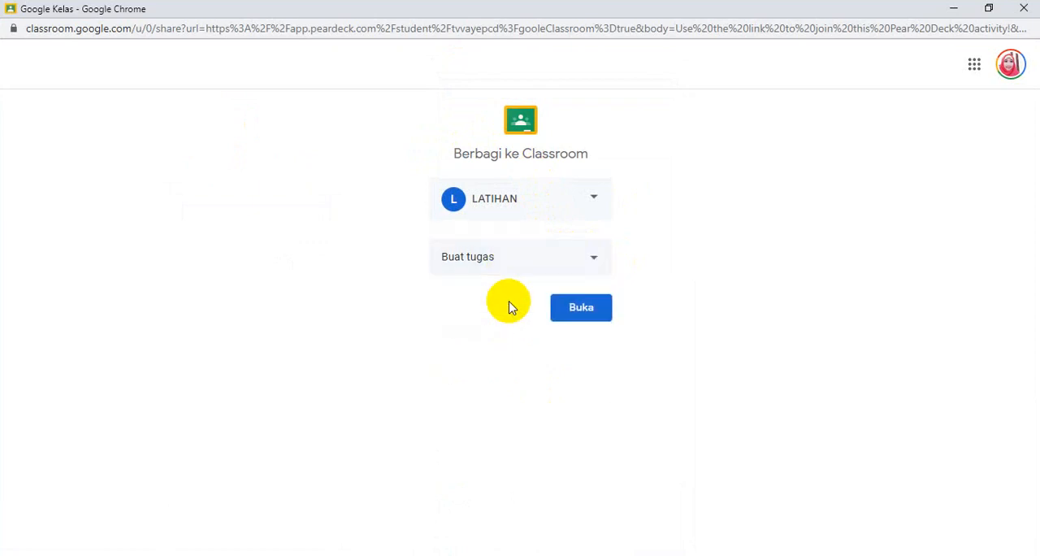
pyautogui.click(582, 312)
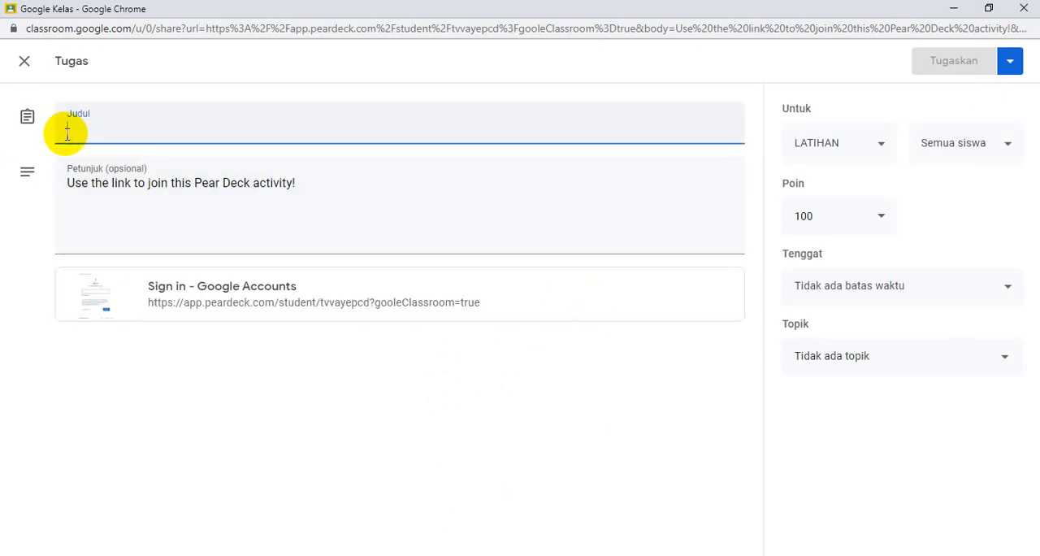
# Step: Title the assignment "TUGAS PERKIRAAN MYOB"
pyautogui.write('TUGAS PE')
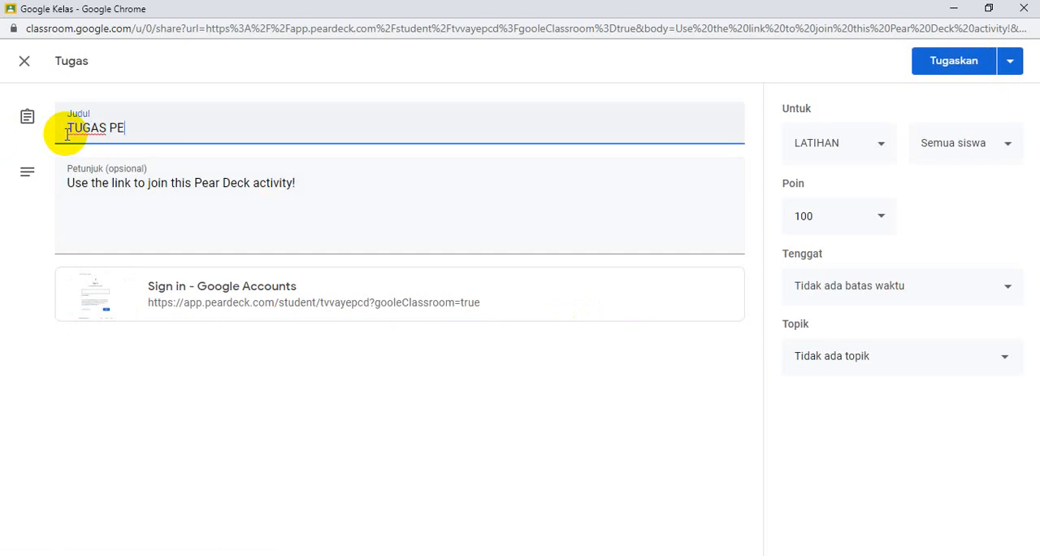
pyautogui.write('RKIRAAN MYOB')
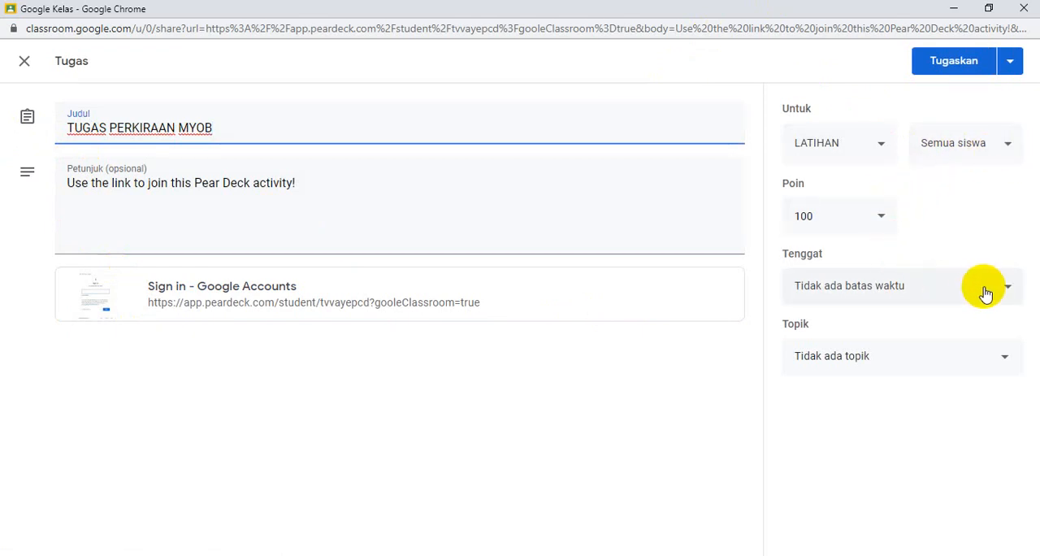
# Step: Check the topic options, assign the task without a topic, and view the post in the LATIHAN class
pyautogui.click(1004, 363)
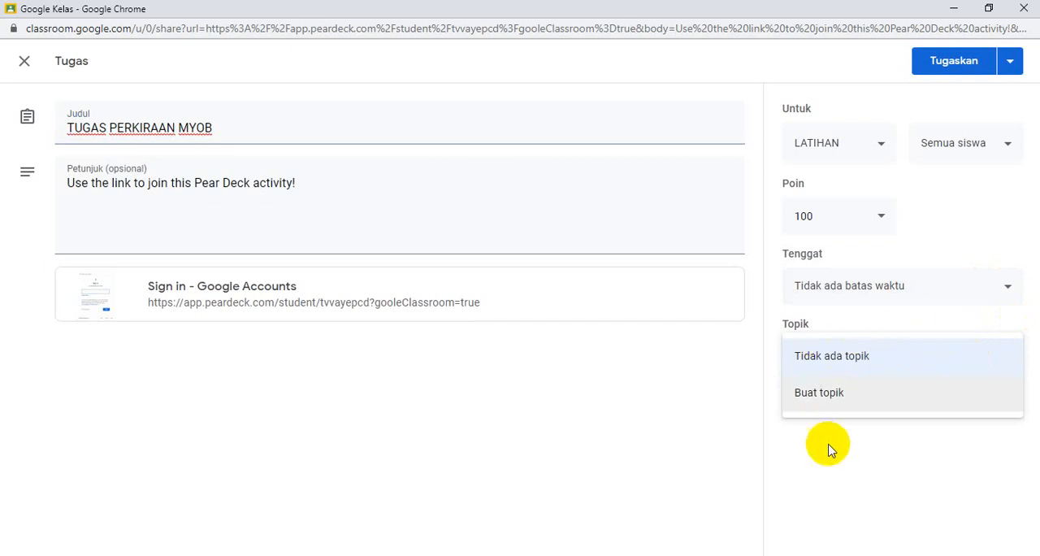
pyautogui.click(841, 475)
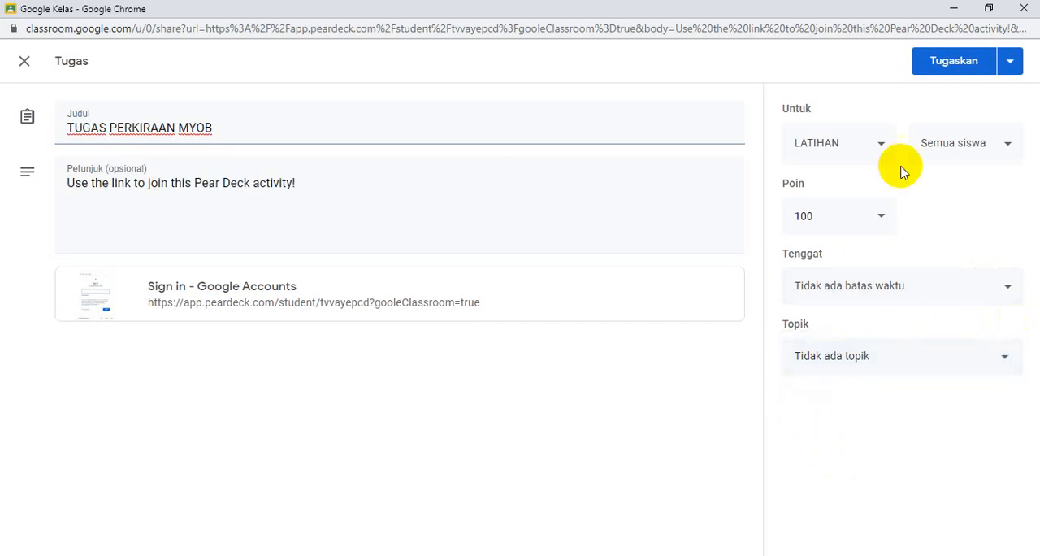
pyautogui.click(964, 65)
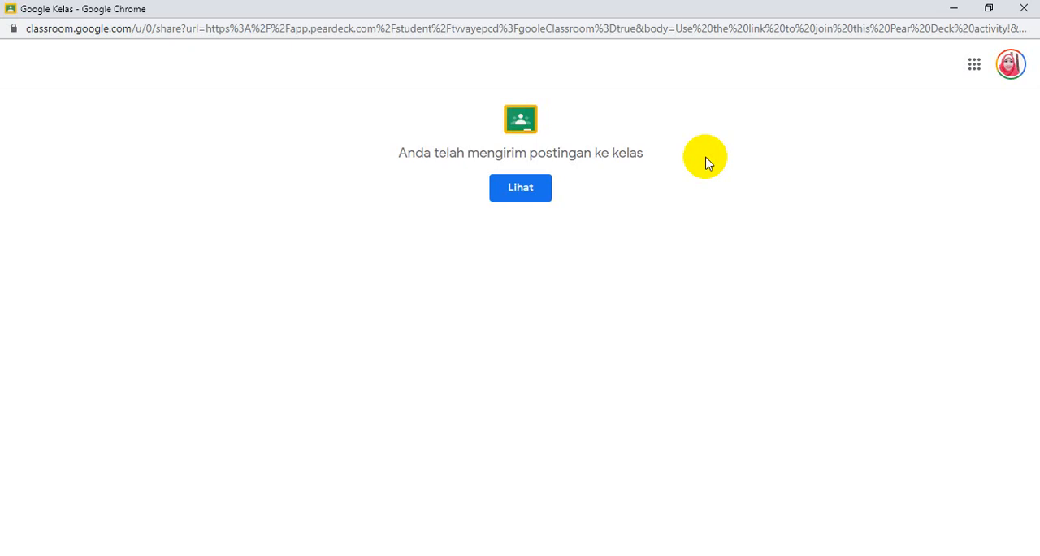
pyautogui.click(517, 195)
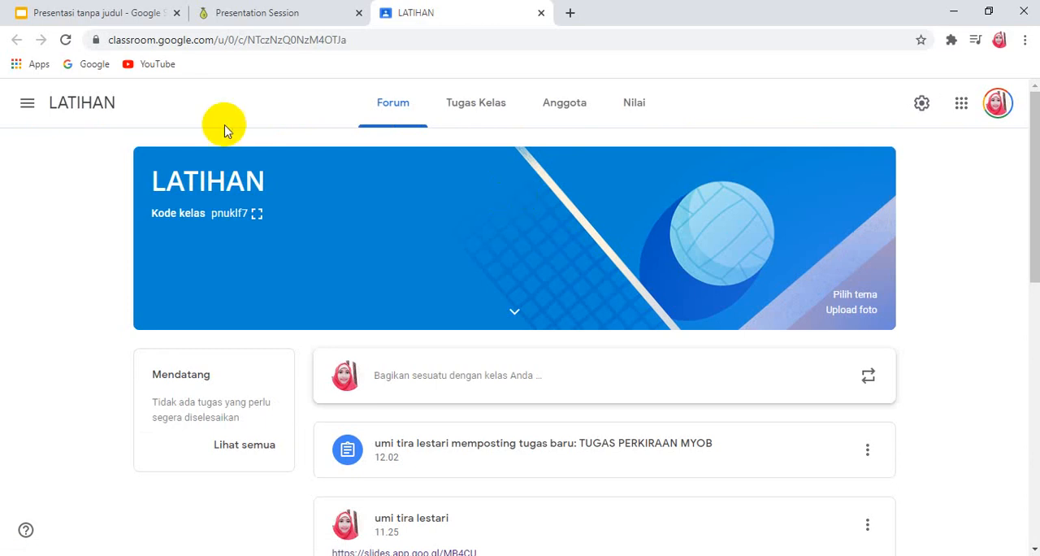
# Step: Return to the Pear Deck session, go to its Teacher Dashboard and show which students are on slide 1
pyautogui.click(273, 22)
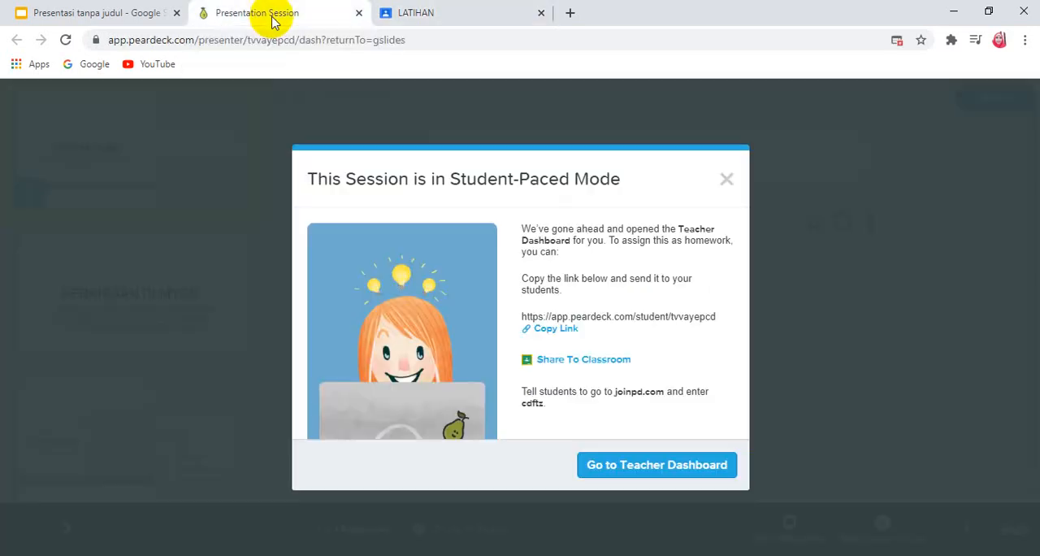
pyautogui.click(622, 465)
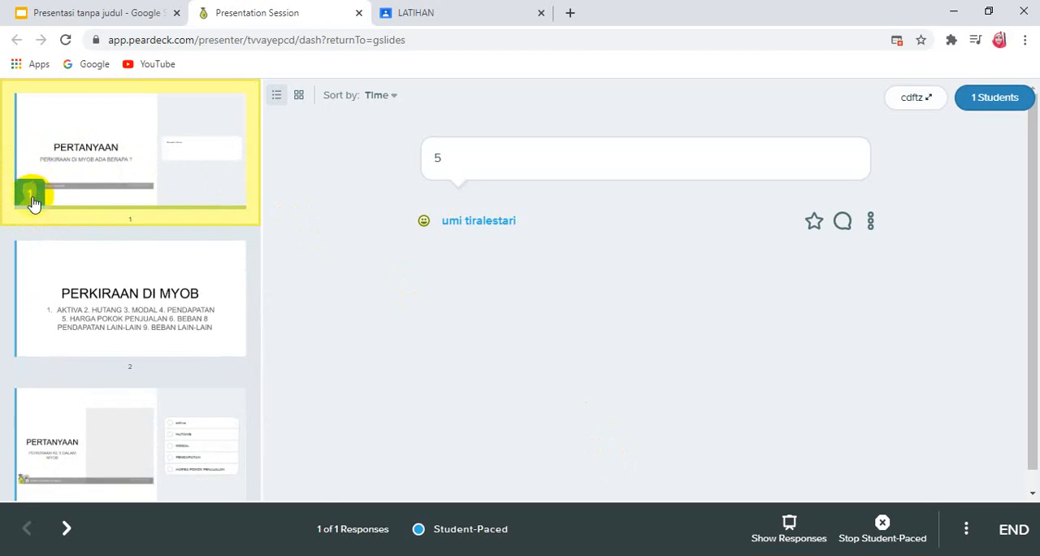
pyautogui.moveTo(33, 195)
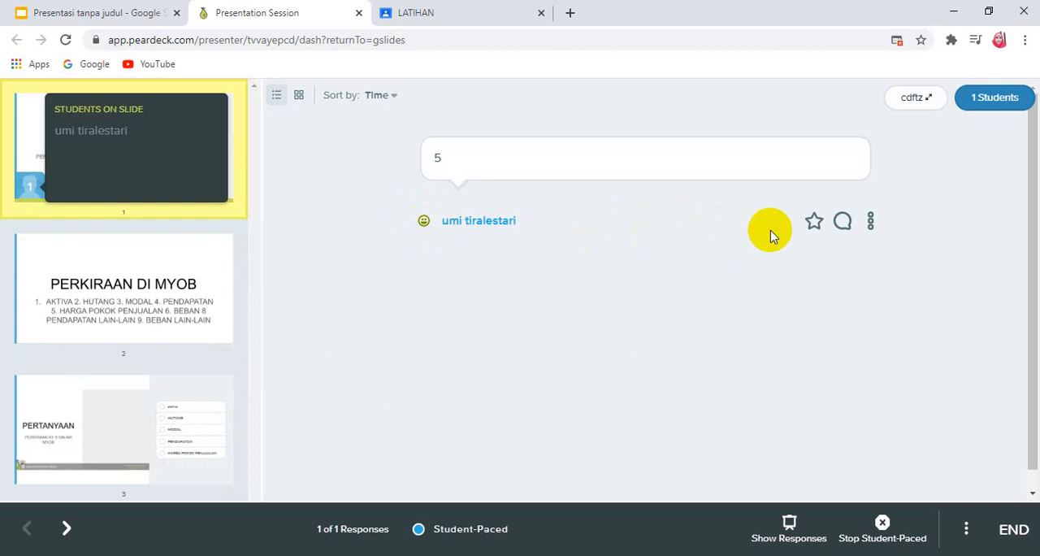
# Step: Star the student's response on slide 1 and send the feedback "SALAH, KOQ LIMA" on it
pyautogui.click(812, 227)
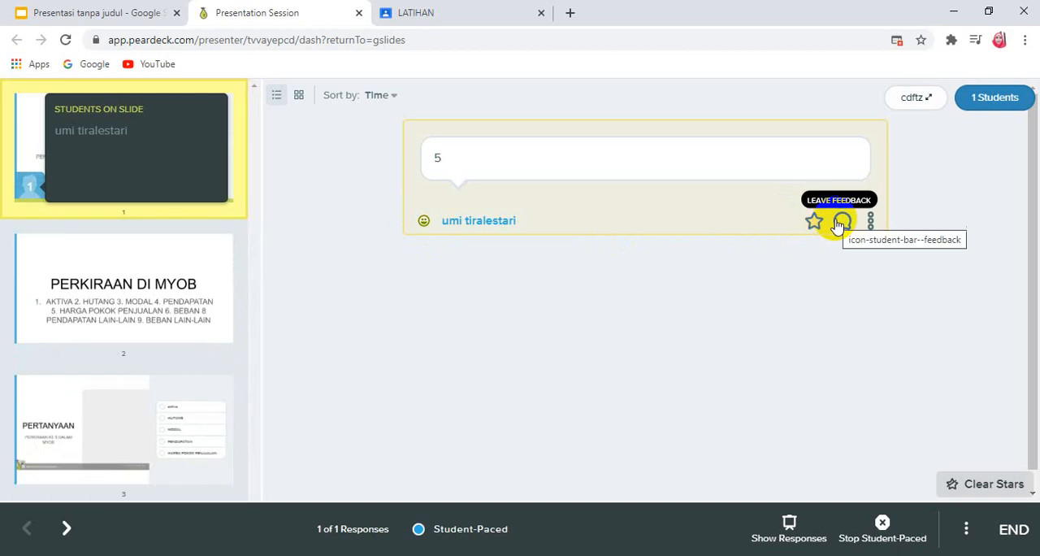
pyautogui.click(842, 222)
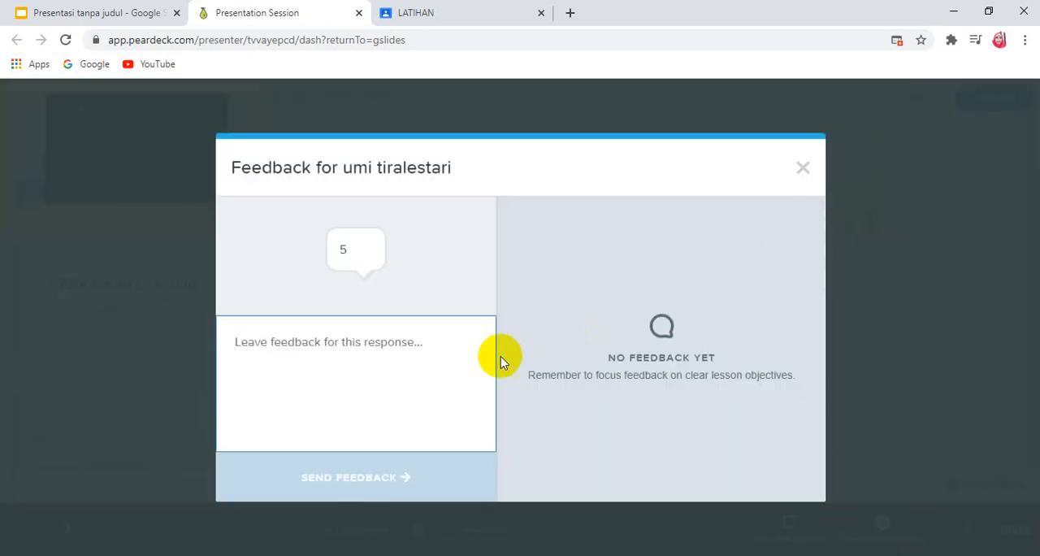
pyautogui.click(431, 353)
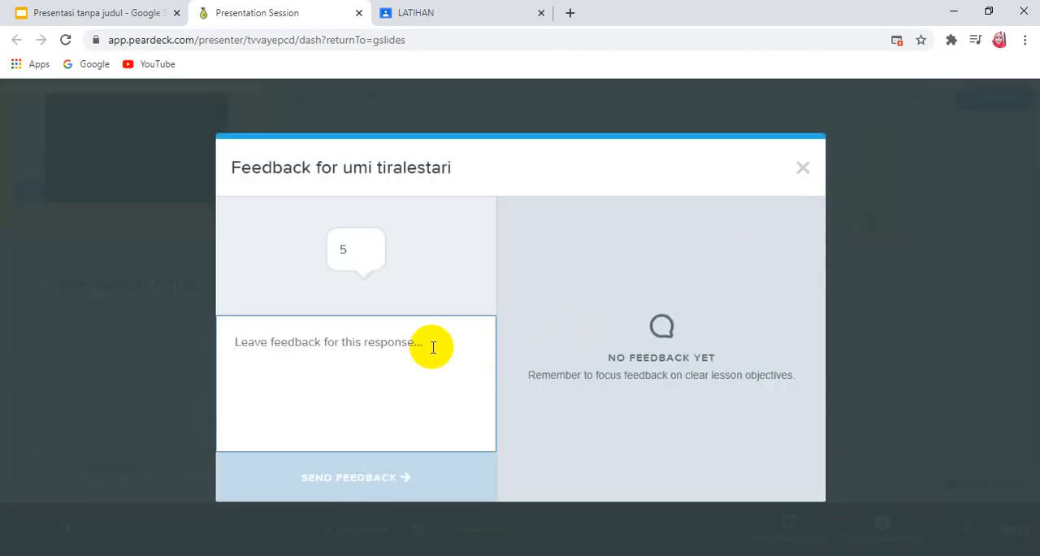
pyautogui.write('SALA')
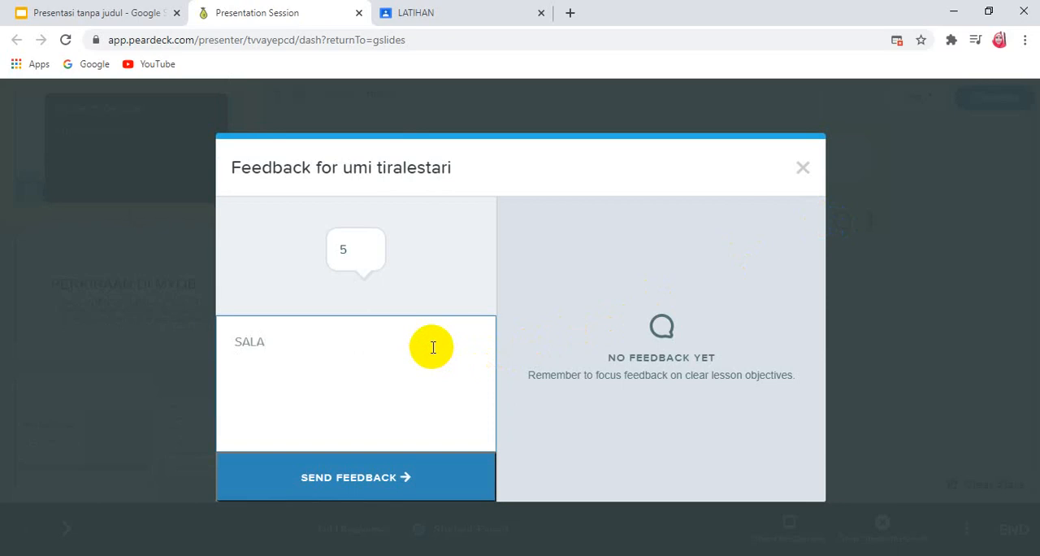
pyautogui.write('H, KOQ LIMA')
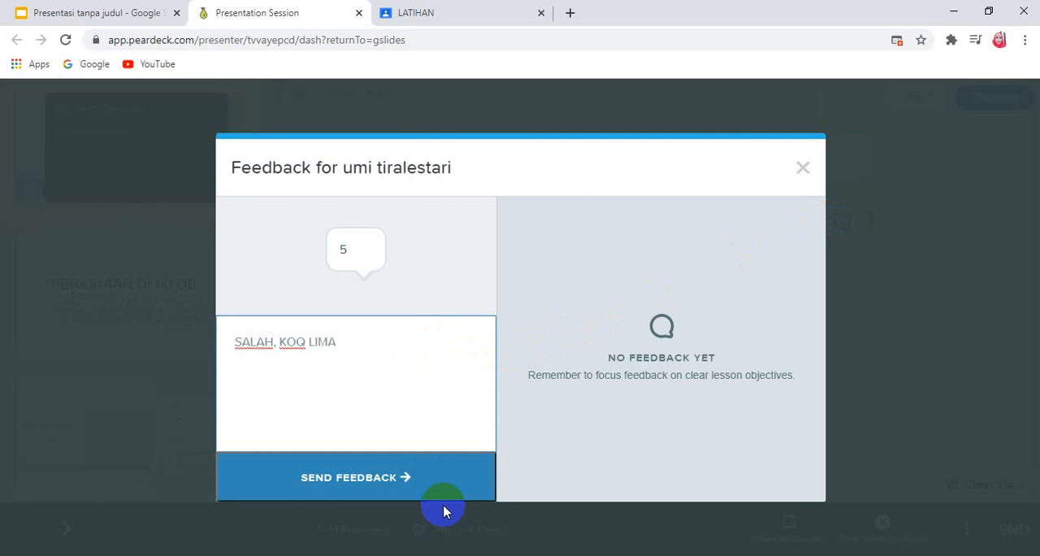
pyautogui.click(379, 483)
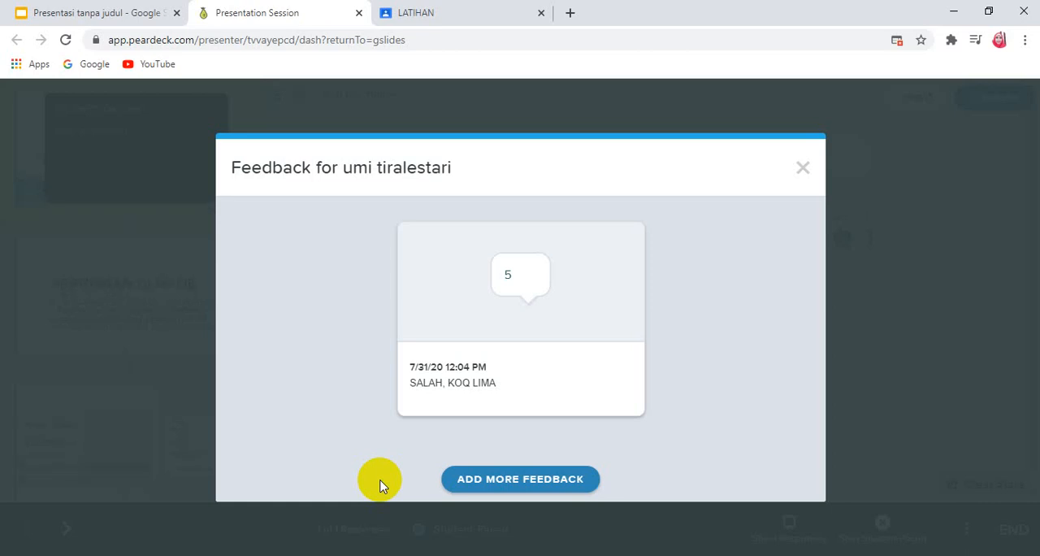
pyautogui.click(494, 477)
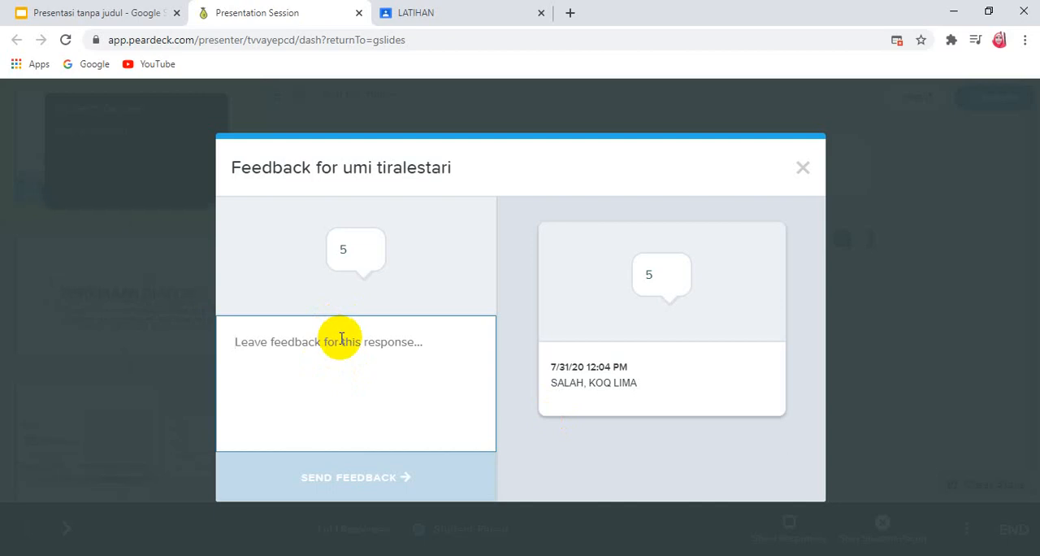
pyautogui.click(803, 168)
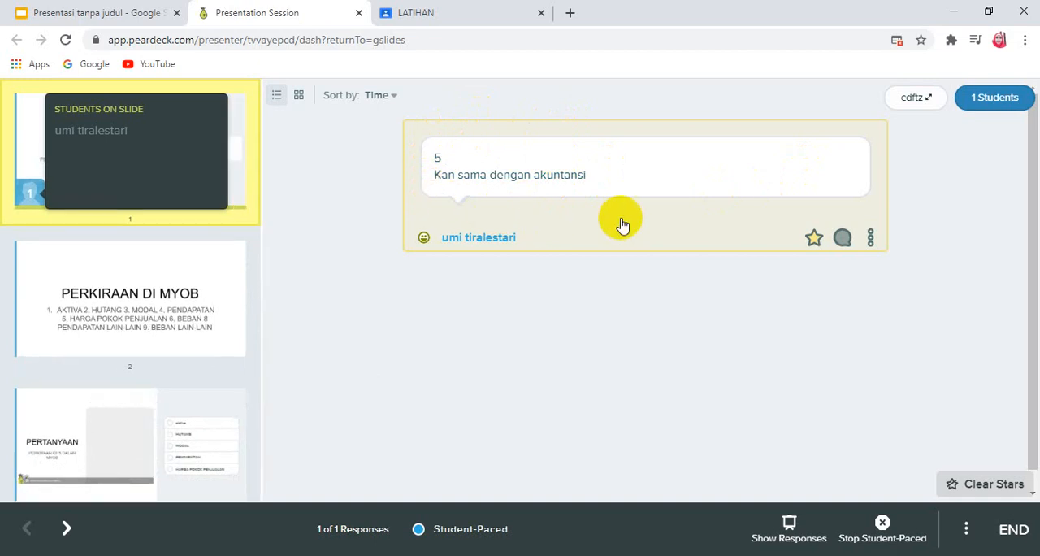
# Step: Send the student additional feedback "PERHATIKAN SLIDE BERIKUTNYA", review the feedback history and close it
pyautogui.click(843, 240)
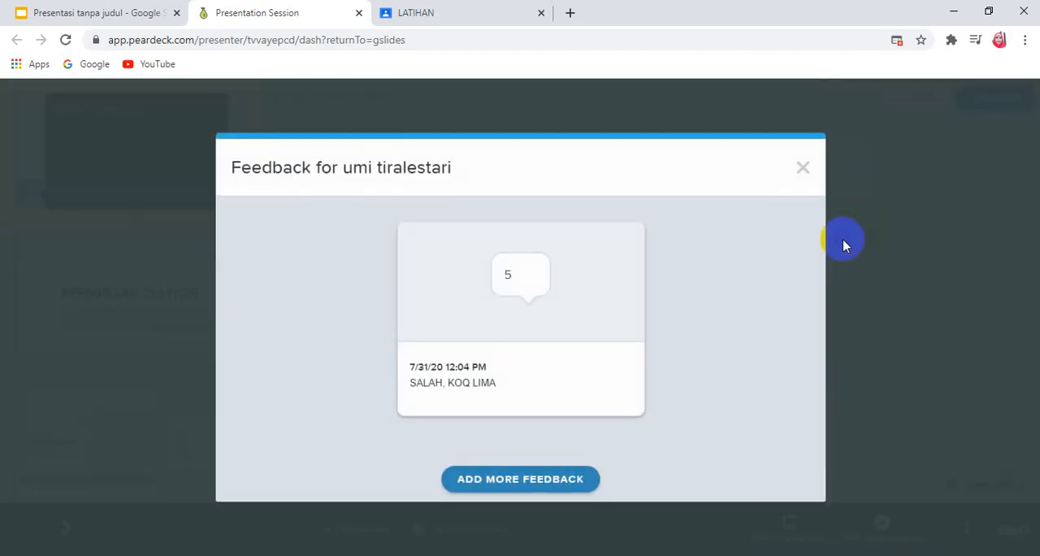
pyautogui.click(539, 480)
pyautogui.write('P')
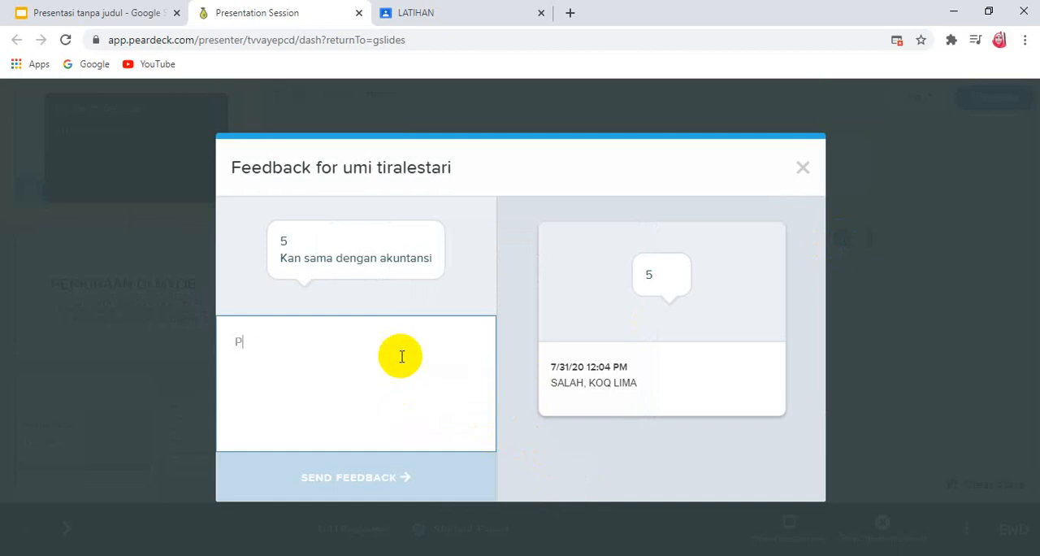
pyautogui.write('ERHATIKAN SLIDE BERIKUTNYA')
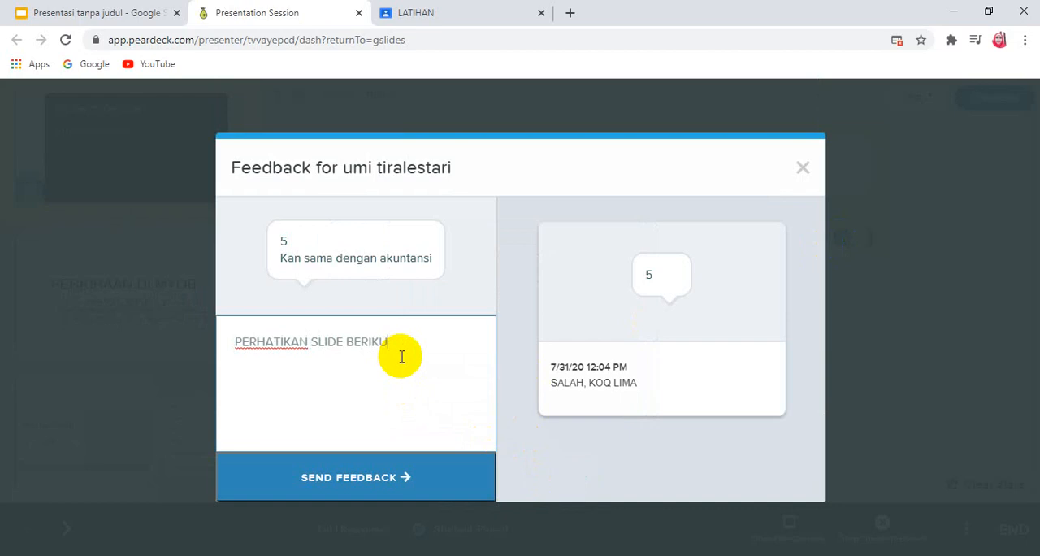
pyautogui.click(370, 480)
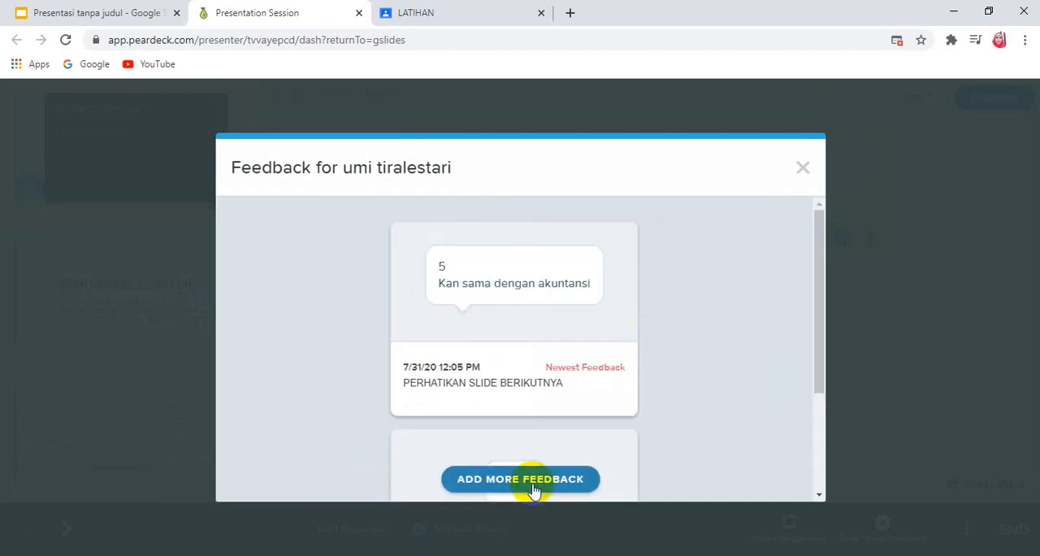
pyautogui.moveTo(814, 243); pyautogui.dragTo(850, 348)
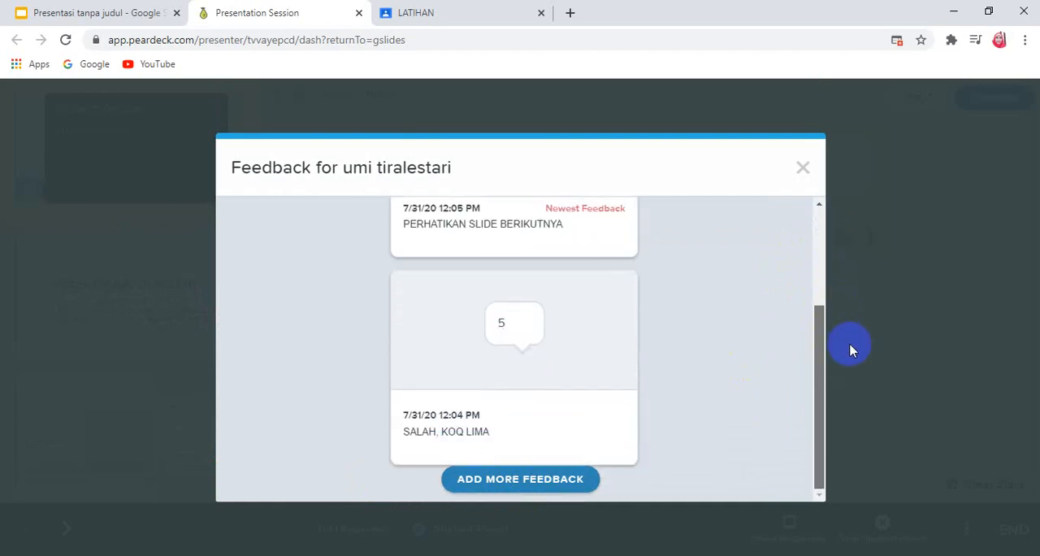
pyautogui.click(803, 168)
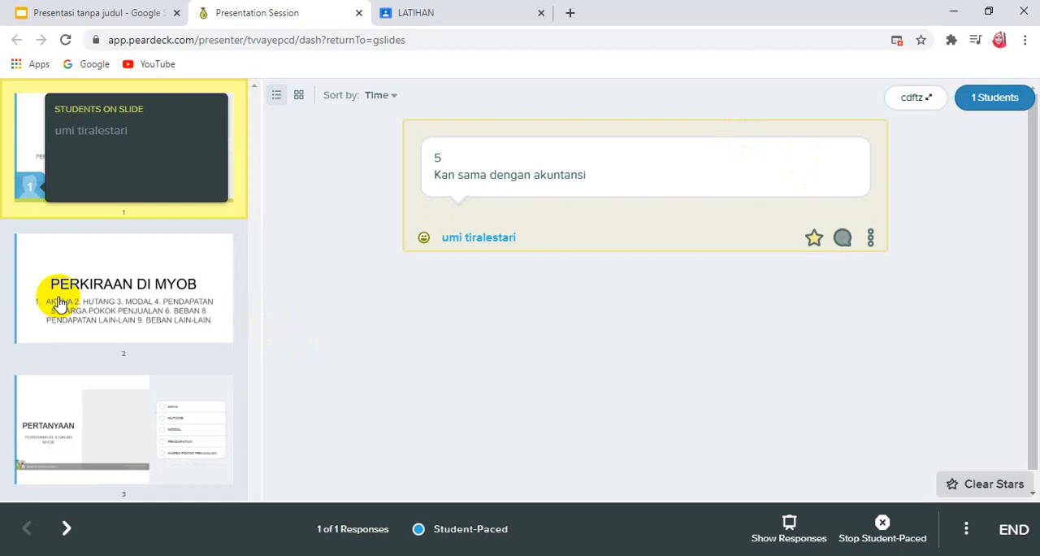
# Step: View slide 2, PERKIRAAN DI MYOB, and examine the student's answers to the multiple-choice question on slide 3
pyautogui.click(148, 316)
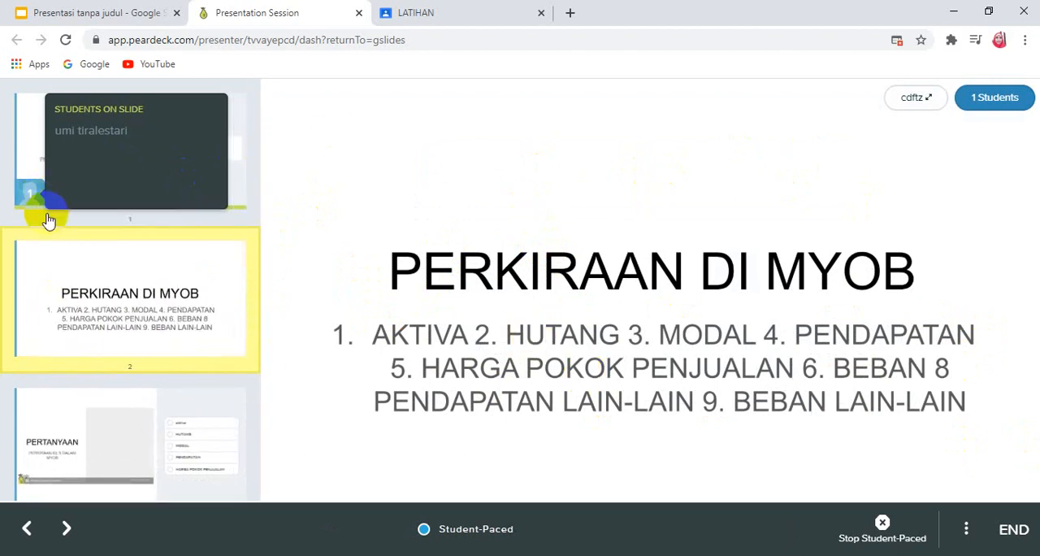
pyautogui.click(154, 423)
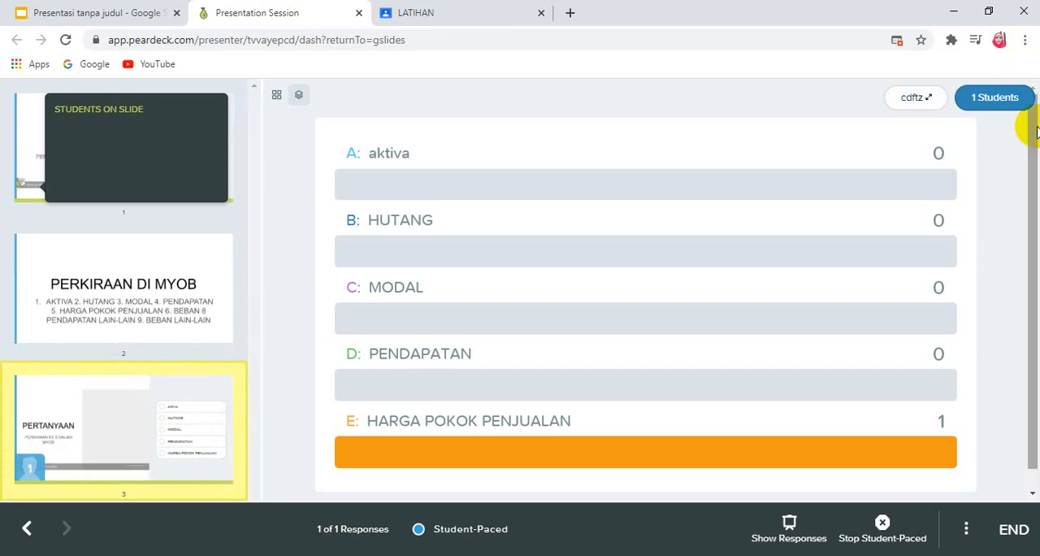
pyautogui.scroll(-1, 1021, 127)
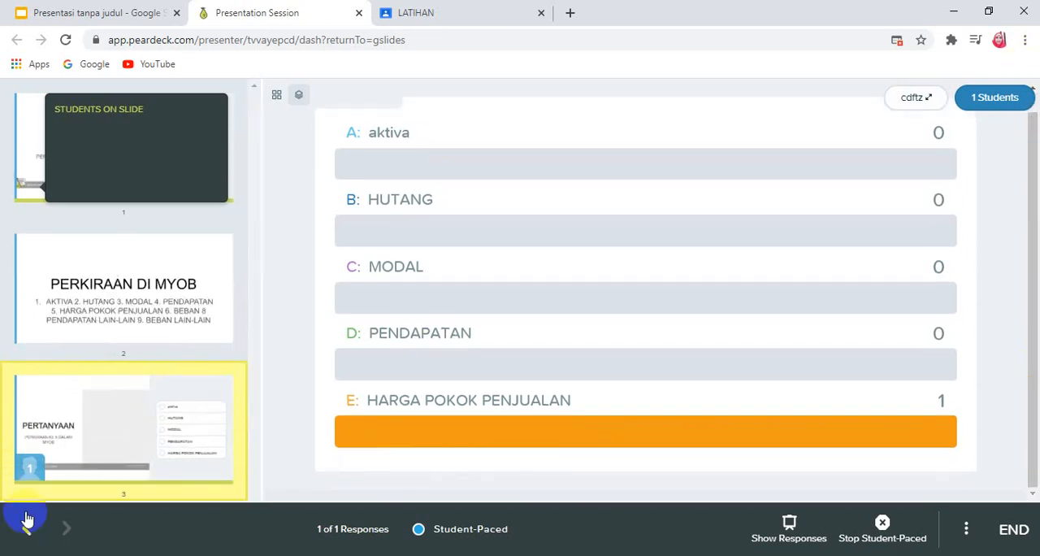
# Step: Show which students are on slide 3 in the Teacher Dashboard
pyautogui.click(34, 487)
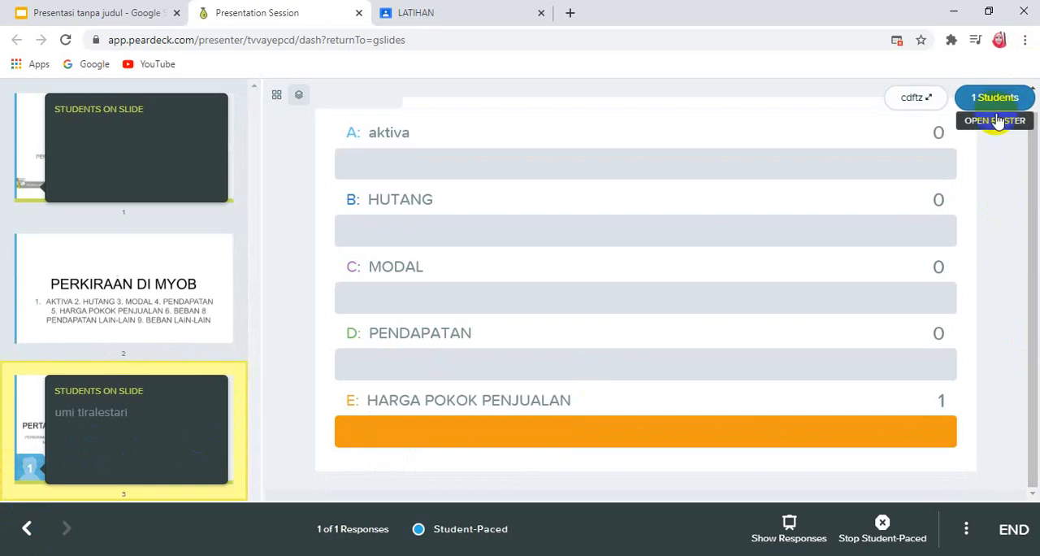
pyautogui.moveTo(591, 434)
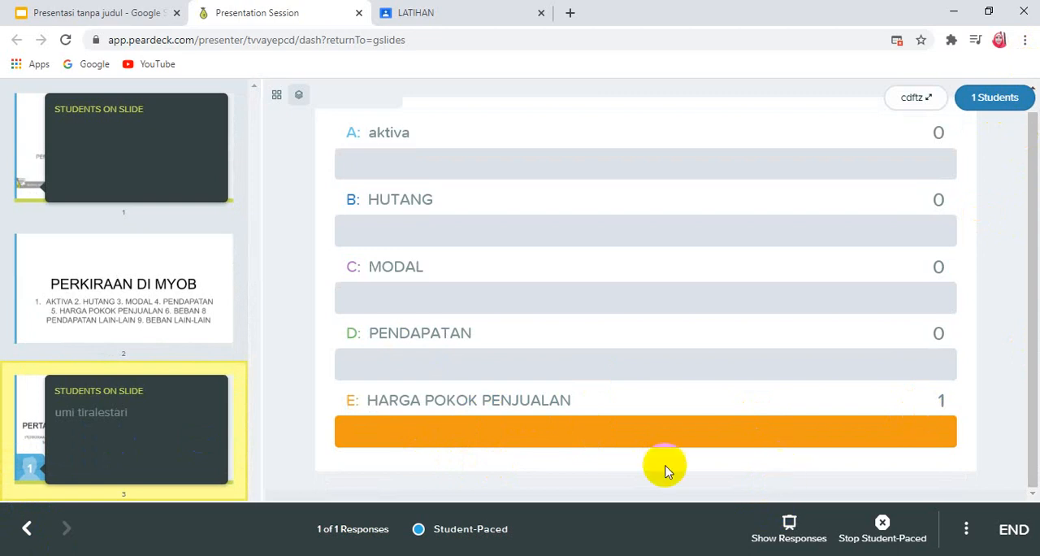
# Step: Open Google Classroom in a new browser tab
pyautogui.click(571, 14)
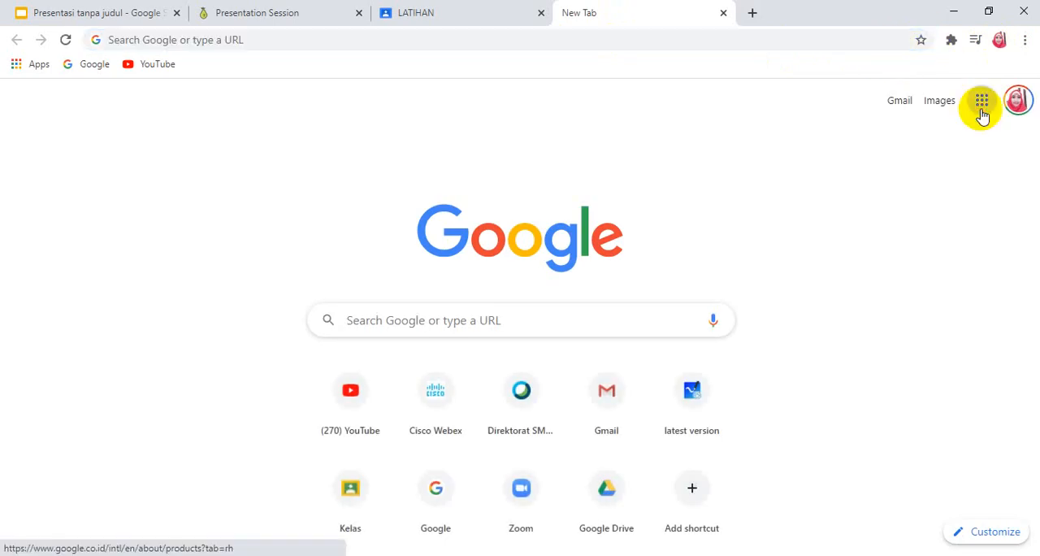
pyautogui.click(982, 103)
pyautogui.moveTo(1030, 222); pyautogui.dragTo(1033, 325)
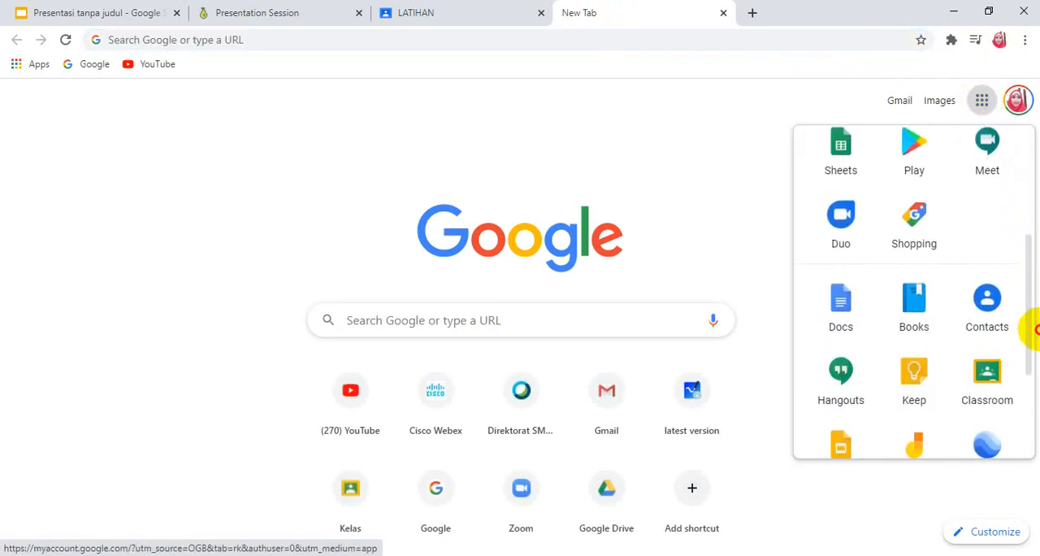
pyautogui.click(996, 367)
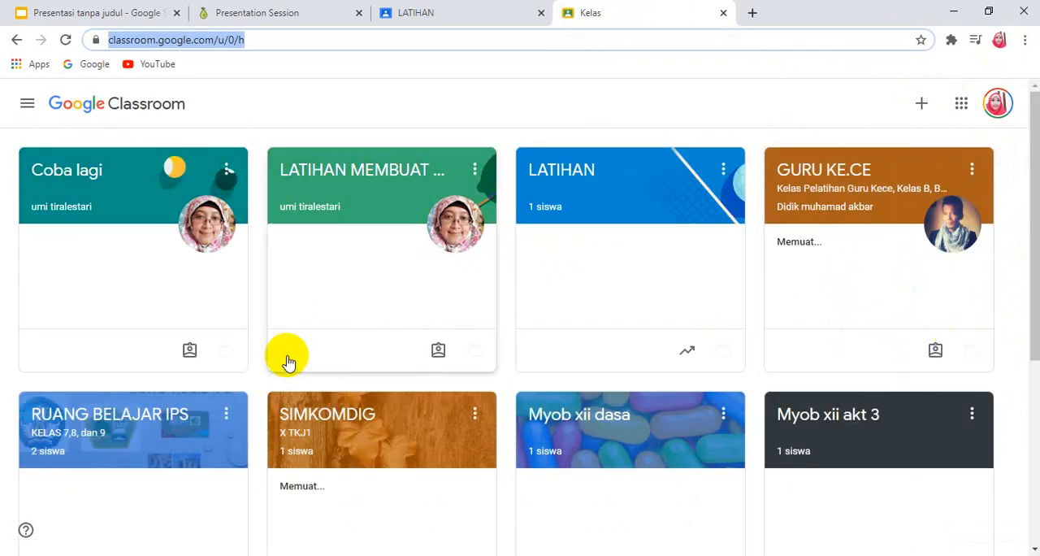
# Step: Open the student work for the assignment TUGAS PERKIRAAN MYOB in the LATIHAN class
pyautogui.click(541, 200)
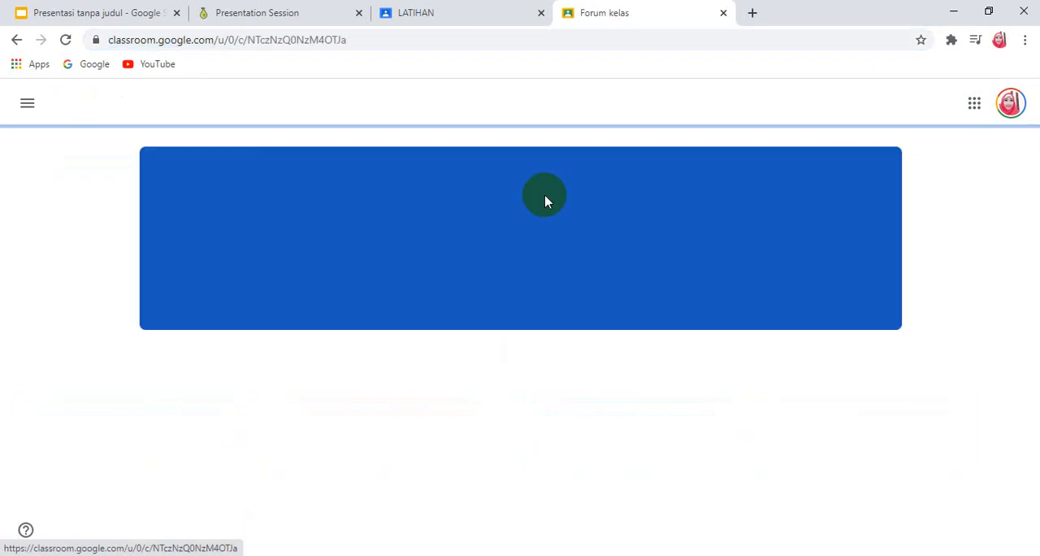
pyautogui.scroll(-1, 593, 304)
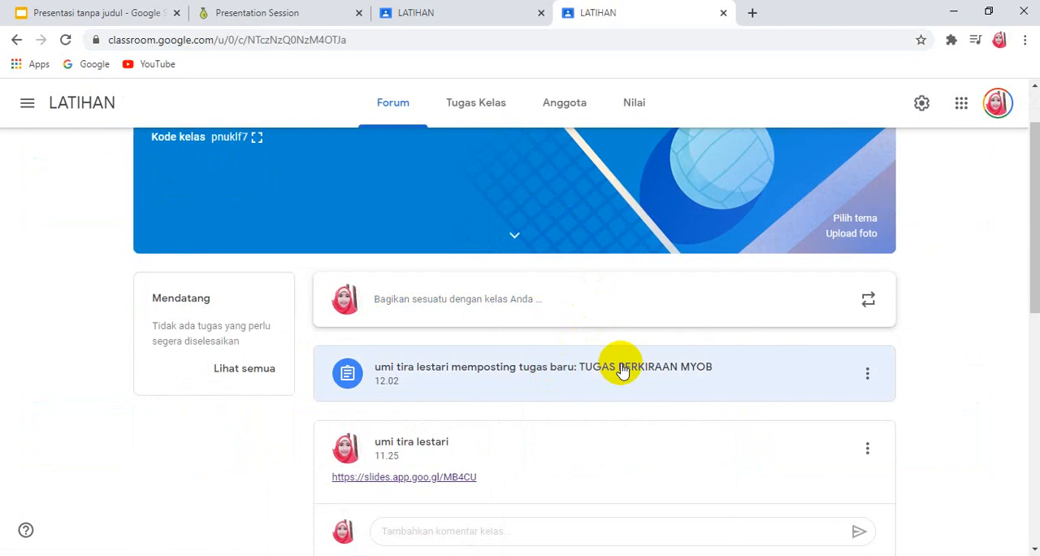
pyautogui.click(346, 374)
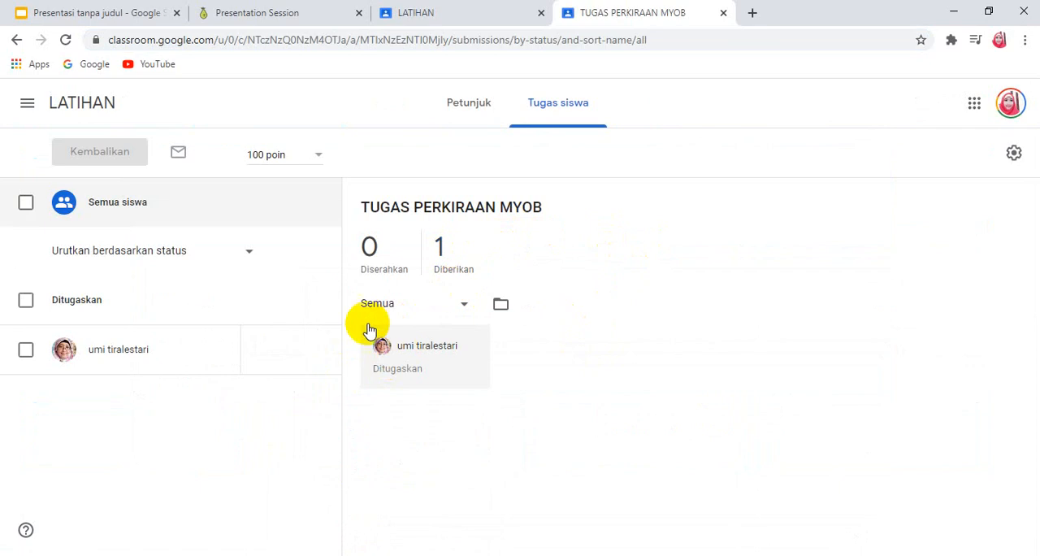
# Step: Select the student and enter a grade of 75 out of 100 for the assignment
pyautogui.click(26, 351)
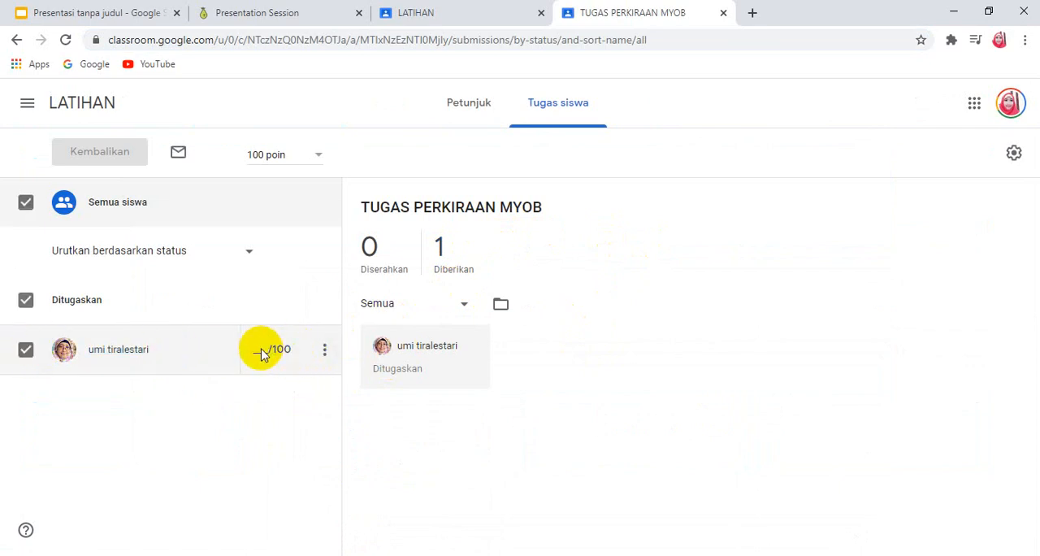
pyautogui.click(261, 354)
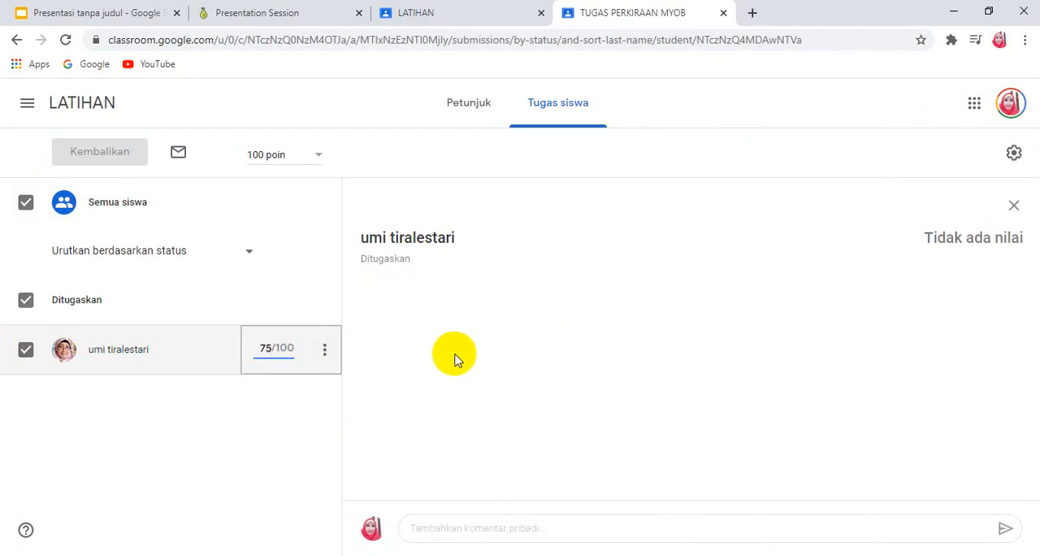
pyautogui.press('Return')
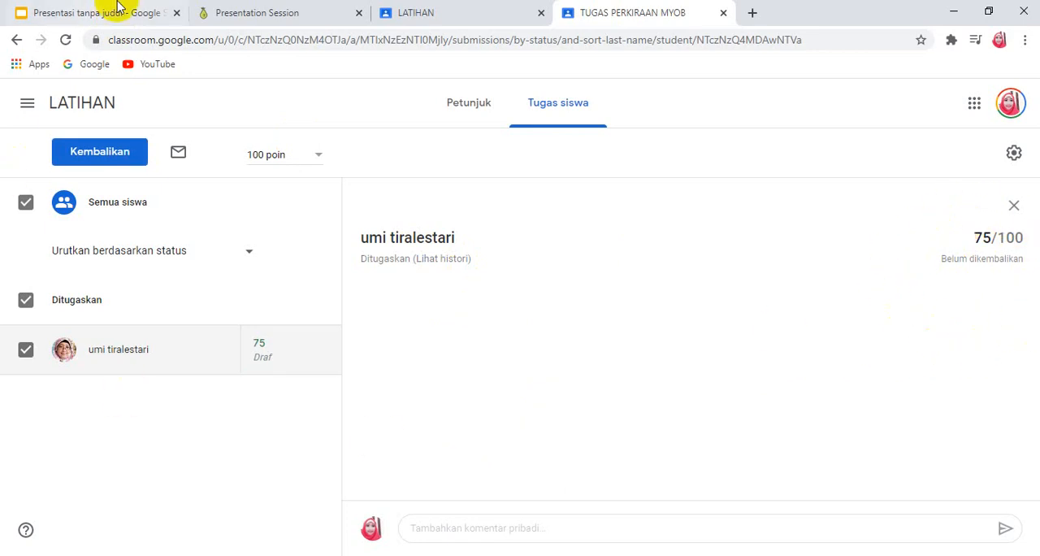
# Step: Switch to the Google Slides presentation, present it and go back to slide 1
pyautogui.click(260, 12)
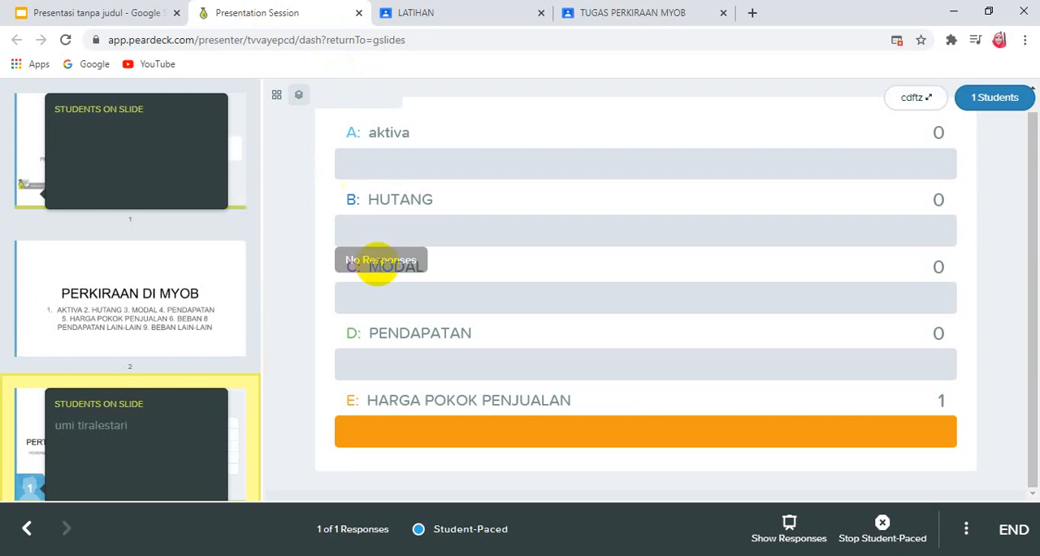
pyautogui.click(85, 16)
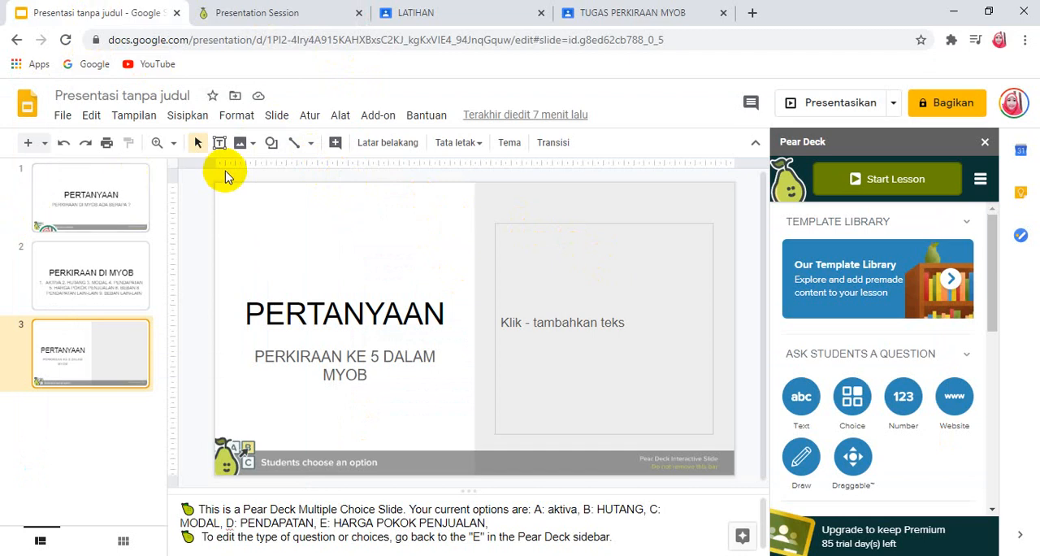
pyautogui.click(842, 103)
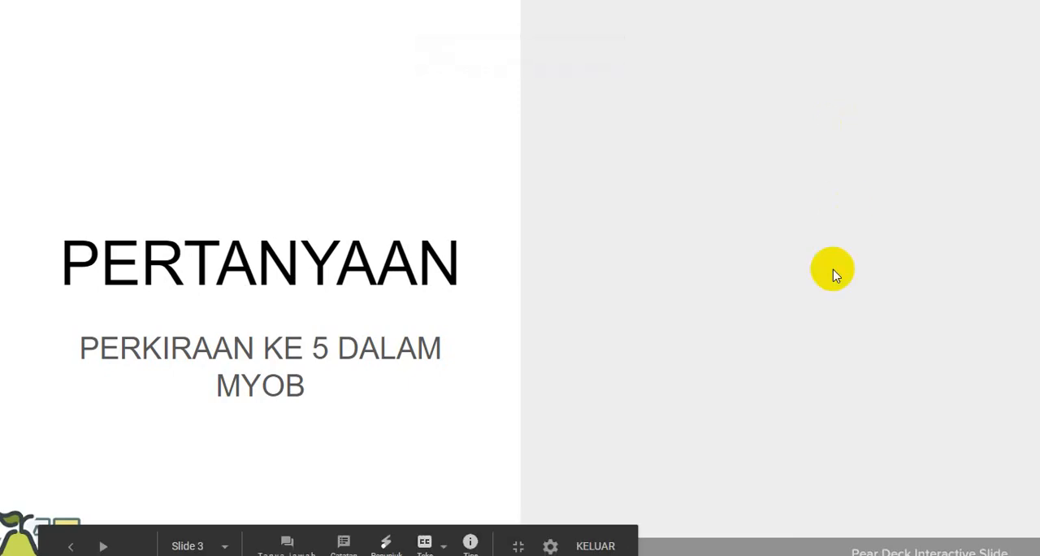
pyautogui.click(71, 545)
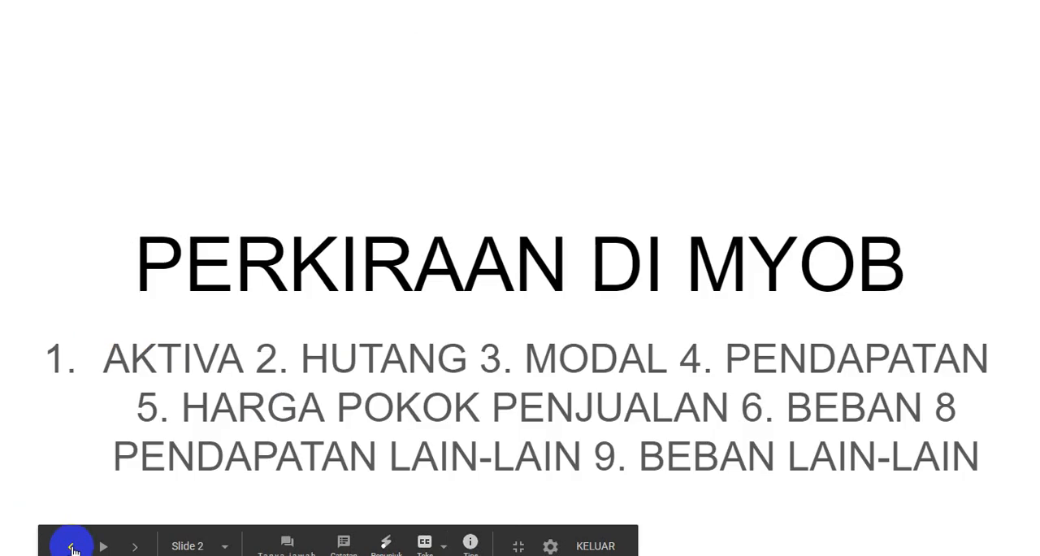
pyautogui.click(72, 548)
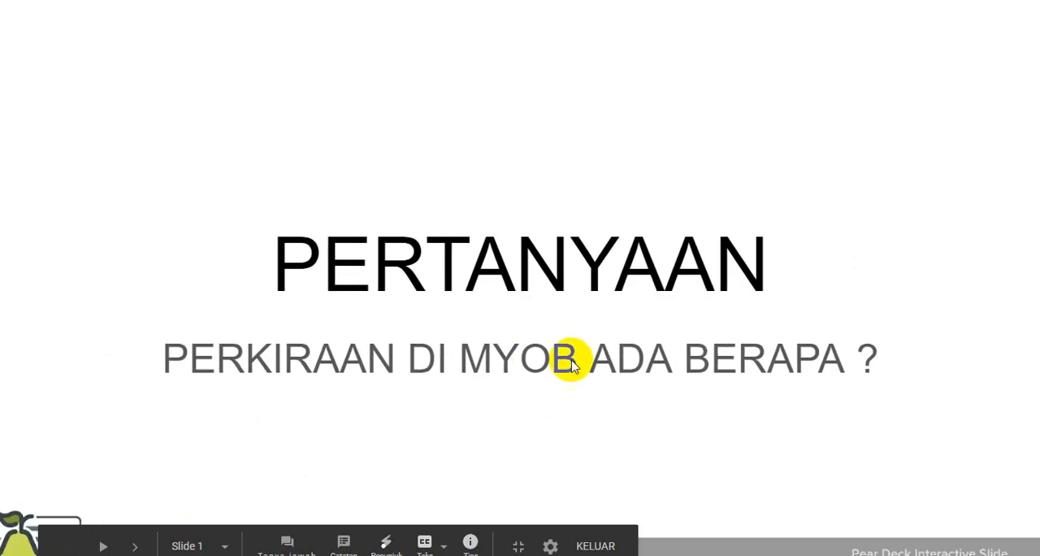
pyautogui.click(626, 372)
pyautogui.press('Left')
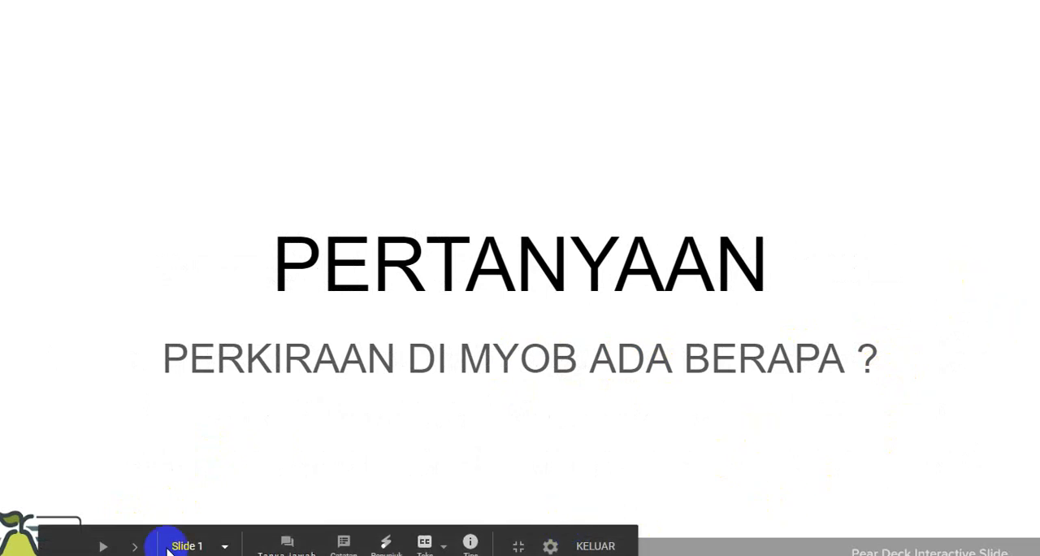
# Step: Start a new audience question session for the presentation, copy its link address and minimize the presenter view
pyautogui.click(289, 543)
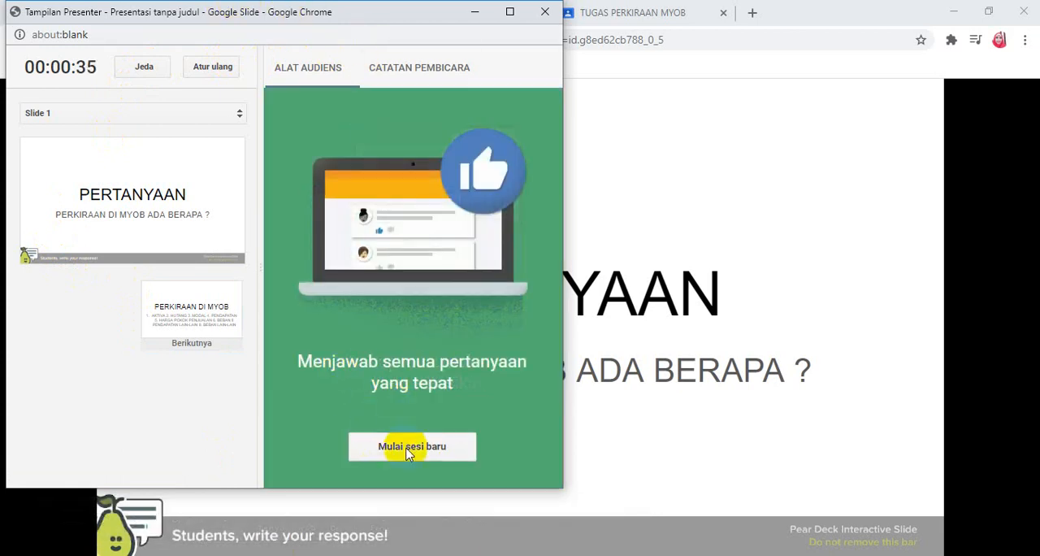
pyautogui.click(407, 449)
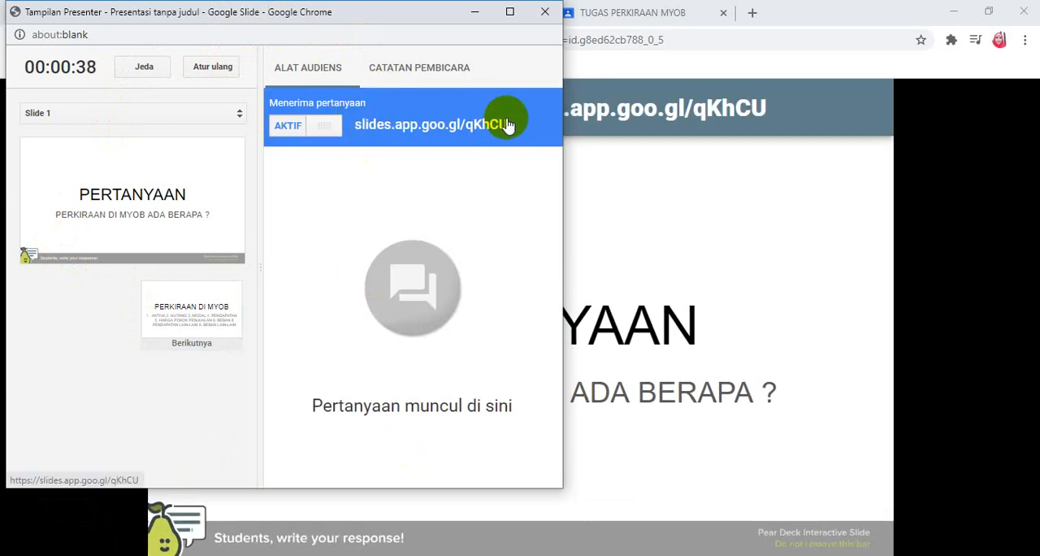
pyautogui.rightClick(403, 132)
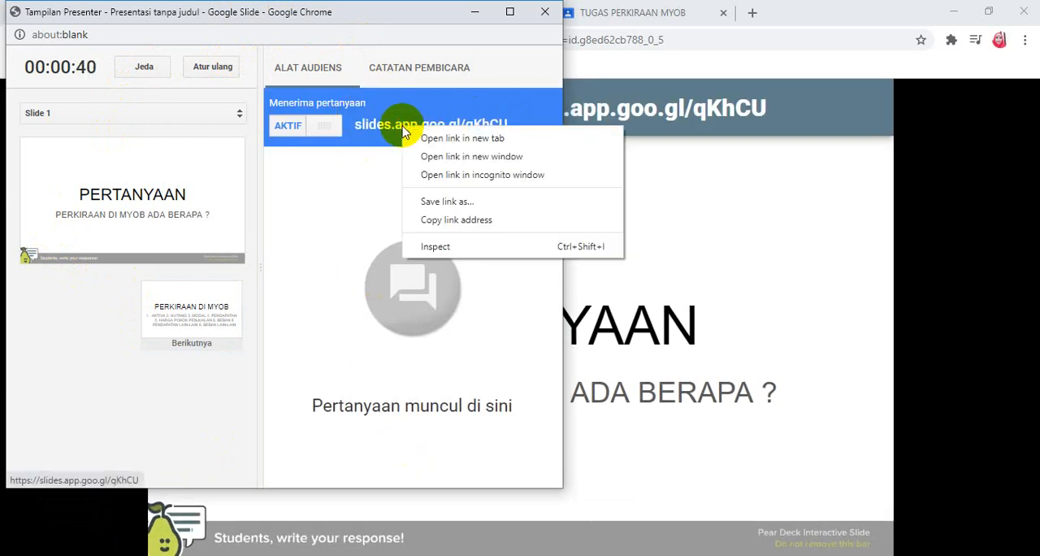
pyautogui.click(441, 220)
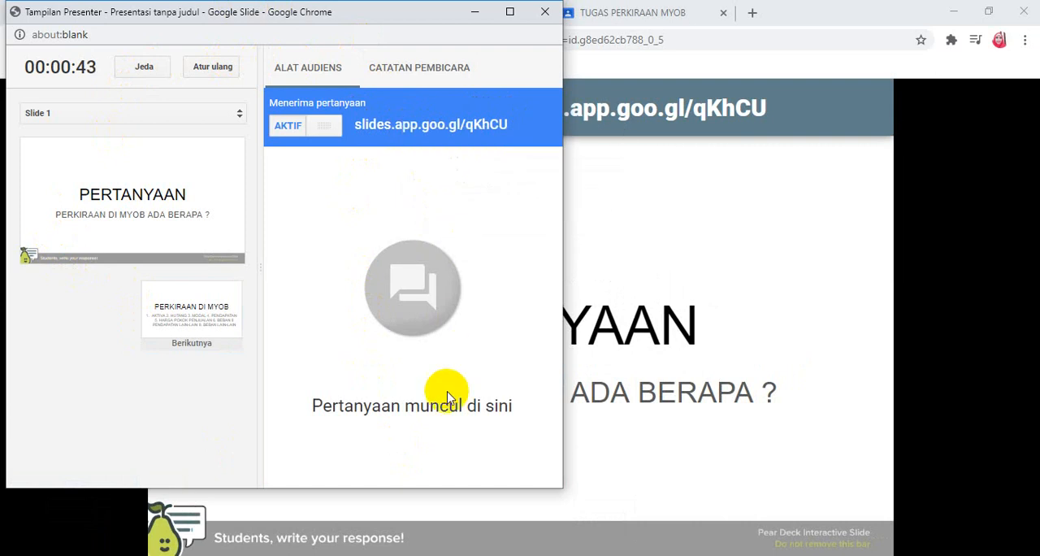
pyautogui.click(474, 12)
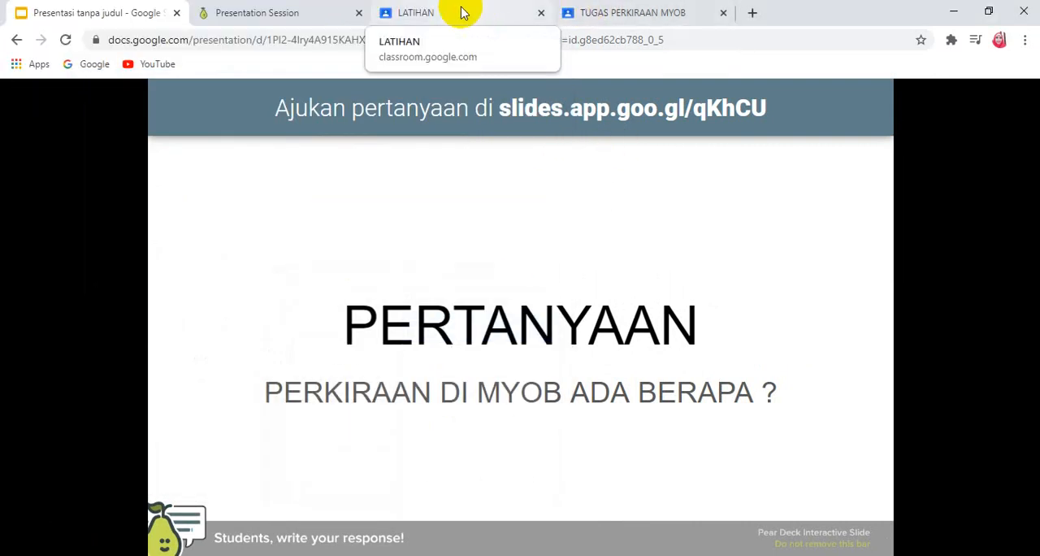
# Step: Switch to the LATIHAN class stream in Google Classroom and start a new announcement
pyautogui.click(457, 15)
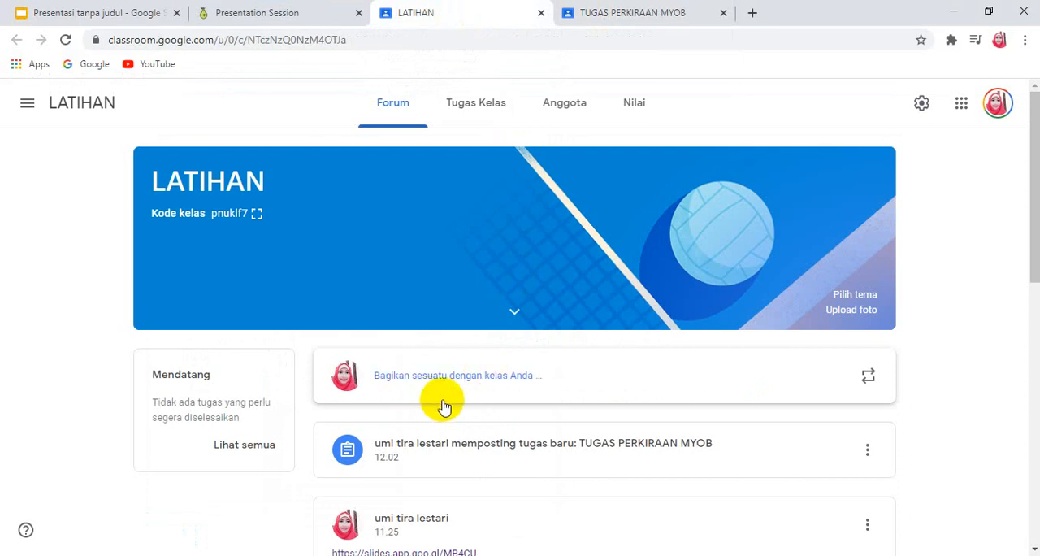
pyautogui.rightClick(451, 376)
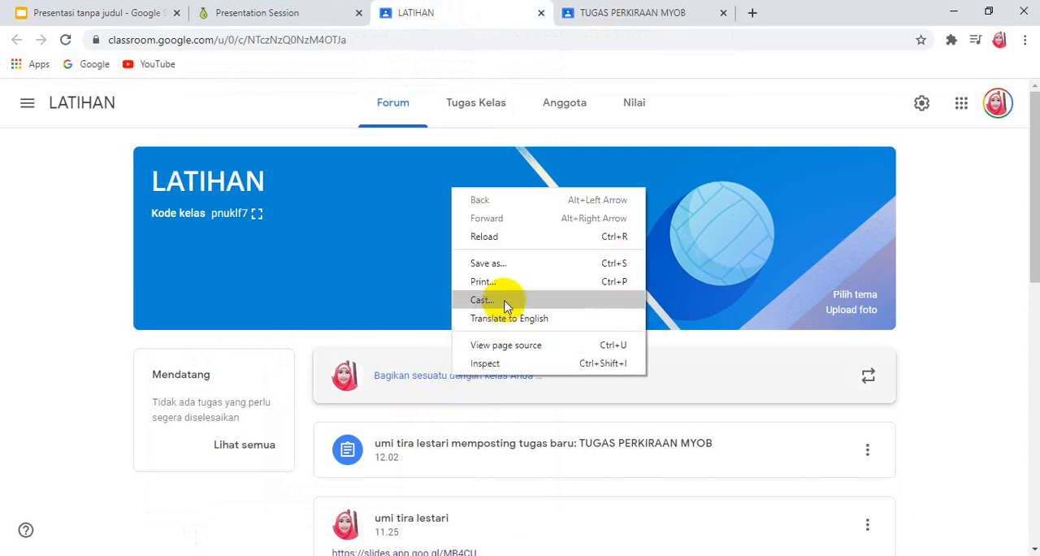
pyautogui.click(457, 389)
# Step: Return to the running presentation and copy the link address from the question banner above slide 1
pyautogui.click(272, 12)
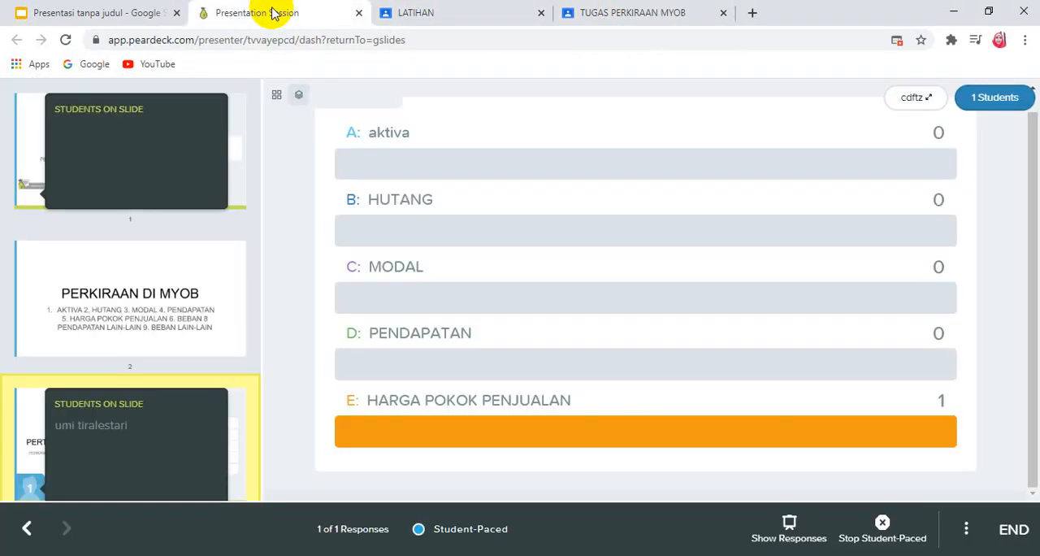
pyautogui.click(104, 11)
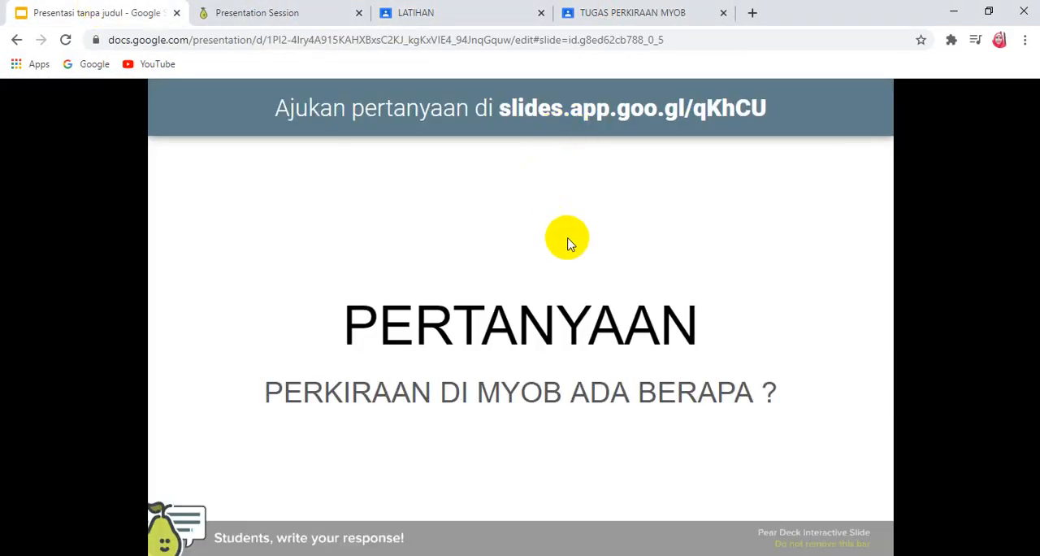
pyautogui.rightClick(647, 111)
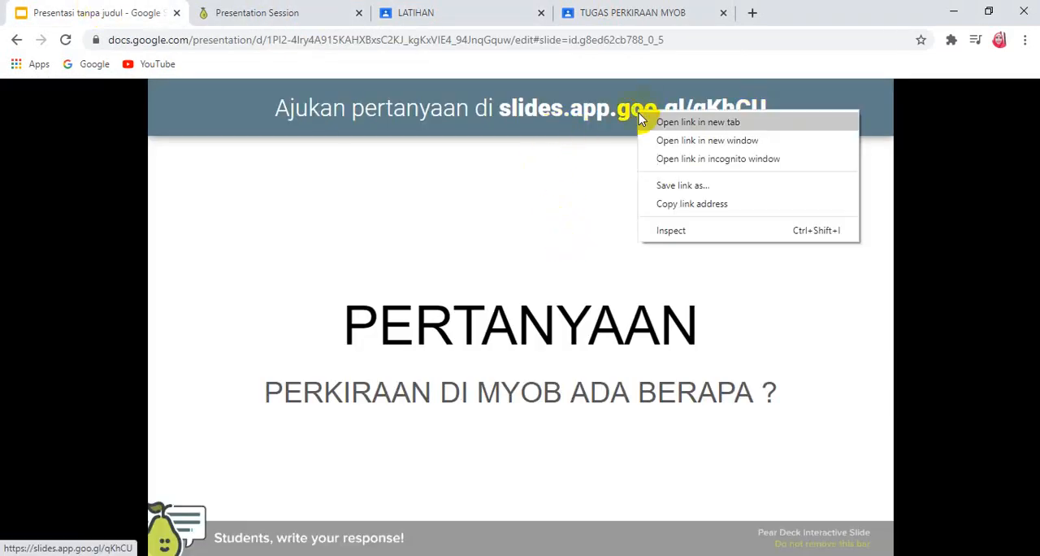
pyautogui.click(682, 207)
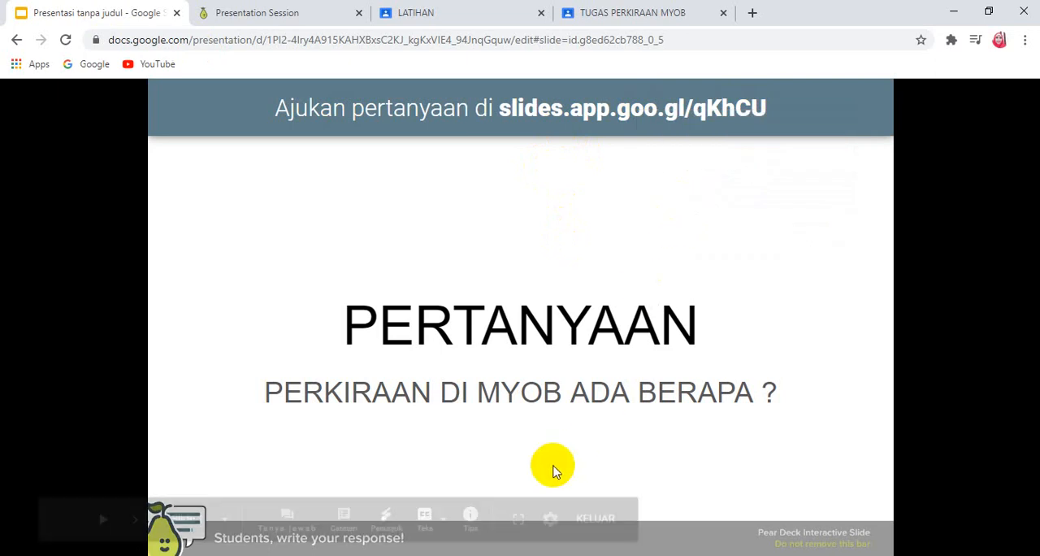
pyautogui.click(404, 11)
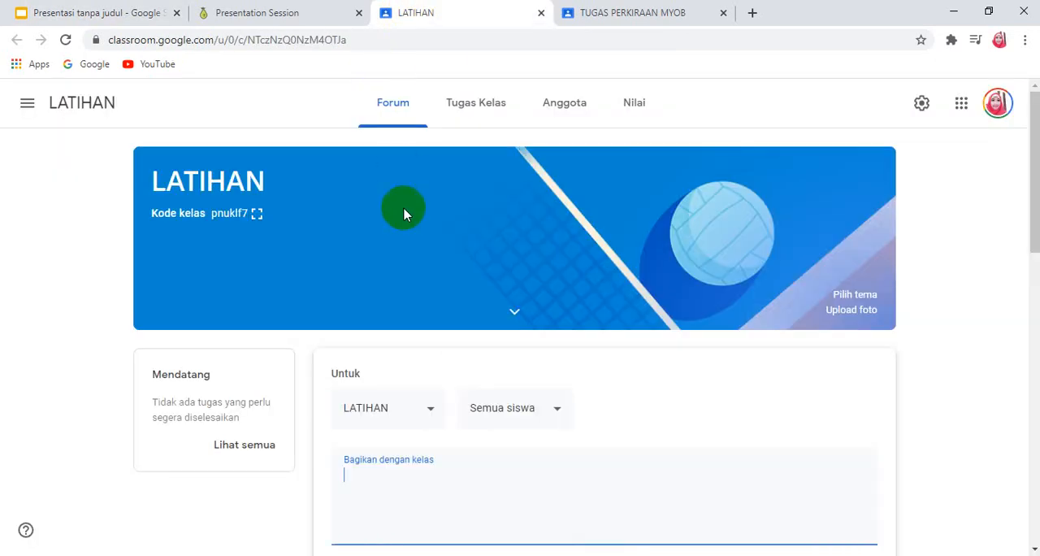
pyautogui.rightClick(483, 476)
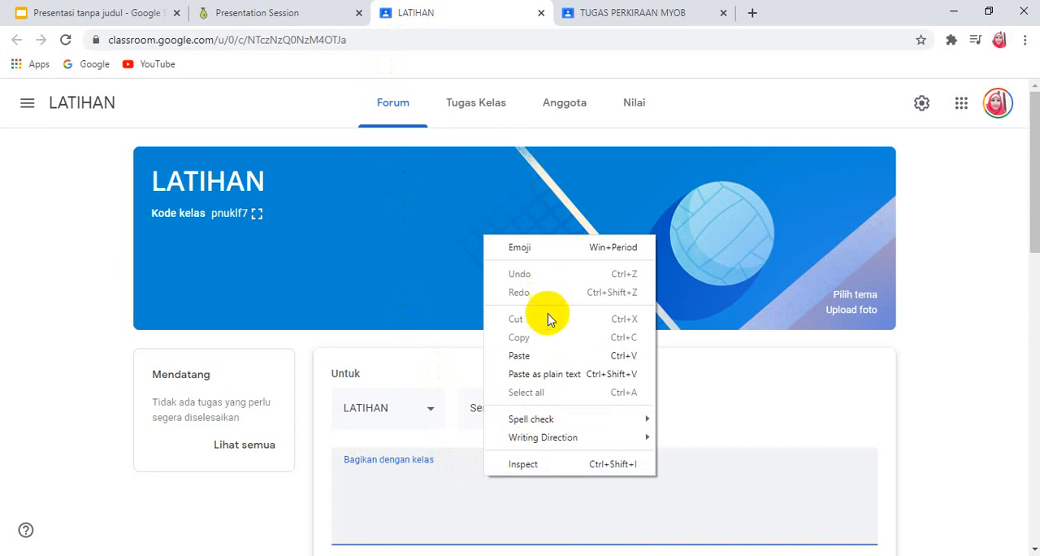
pyautogui.click(546, 353)
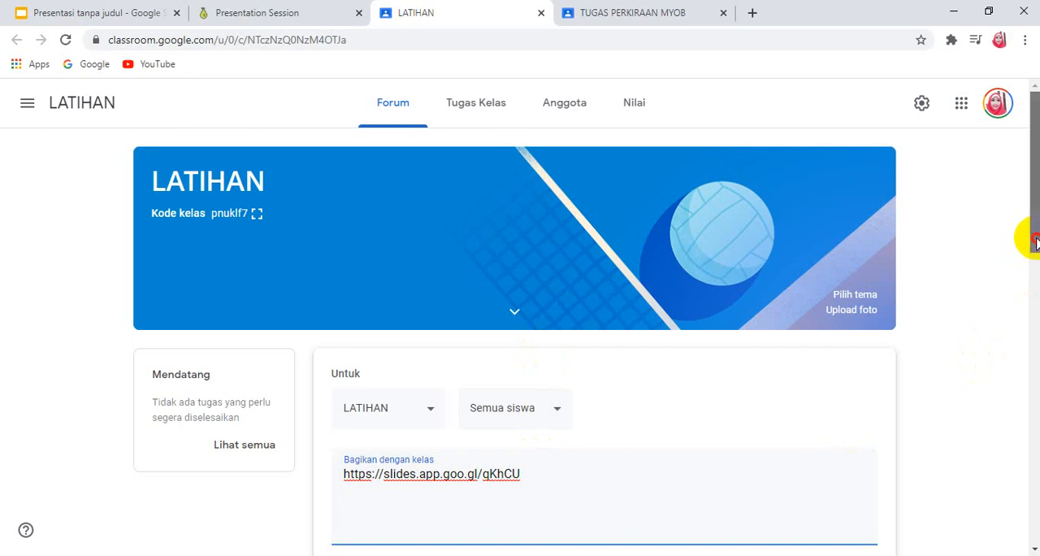
pyautogui.scroll(-2, 1033, 236)
pyautogui.click(810, 471)
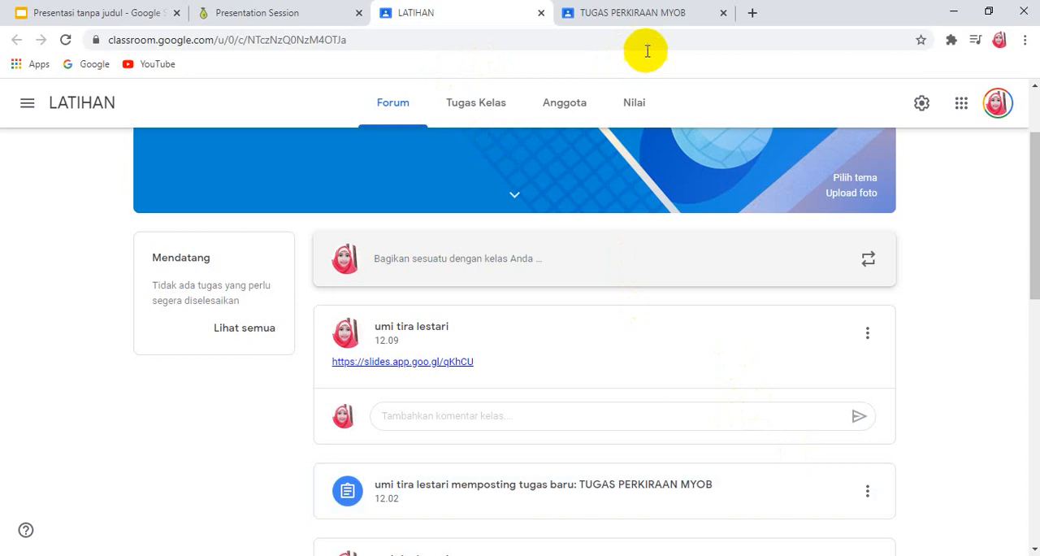
# Step: Return to the running presentation, advance to slide 2, PERKIRAAN DI MYOB, and go back to slide 1
pyautogui.click(102, 14)
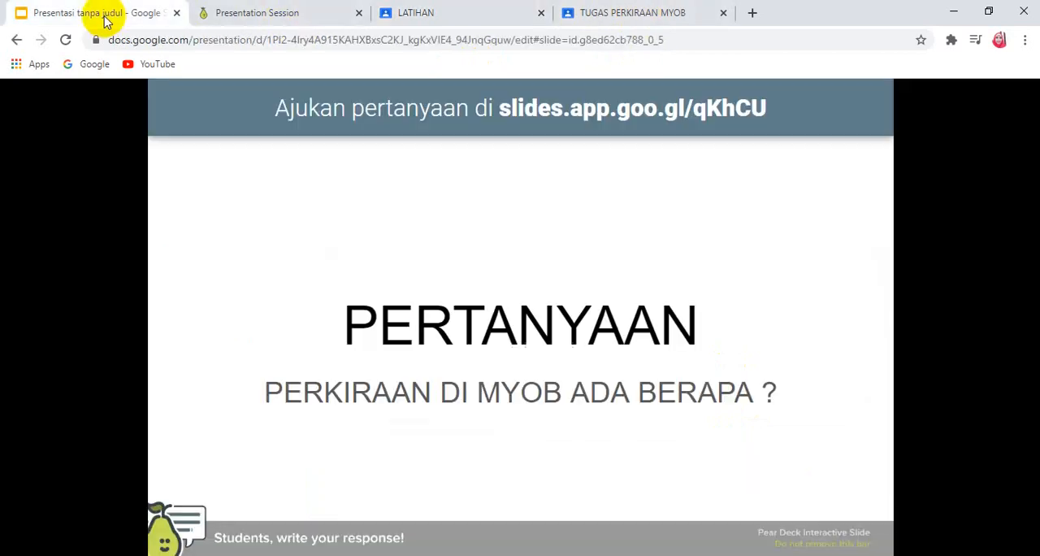
pyautogui.click(468, 179)
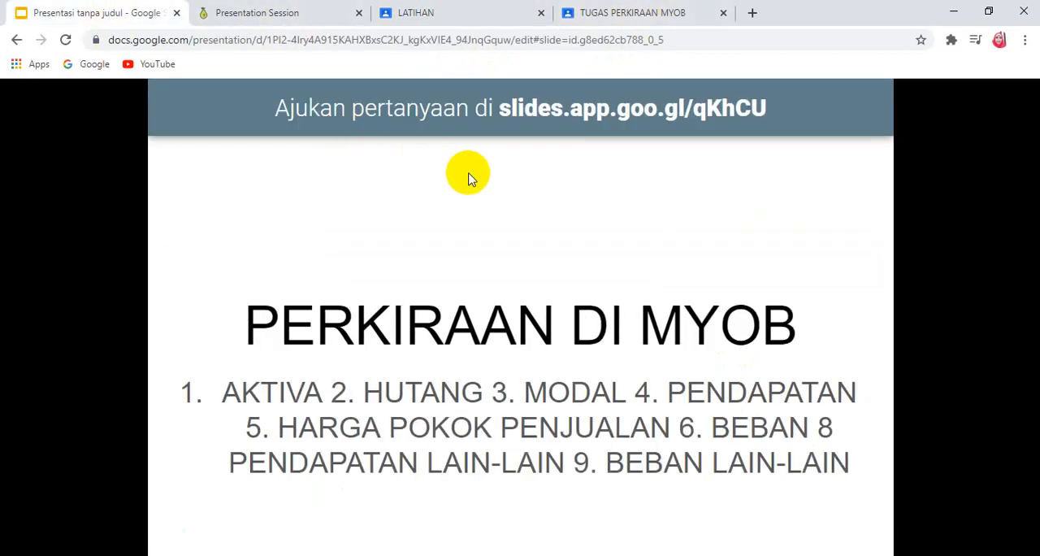
pyautogui.click(468, 178)
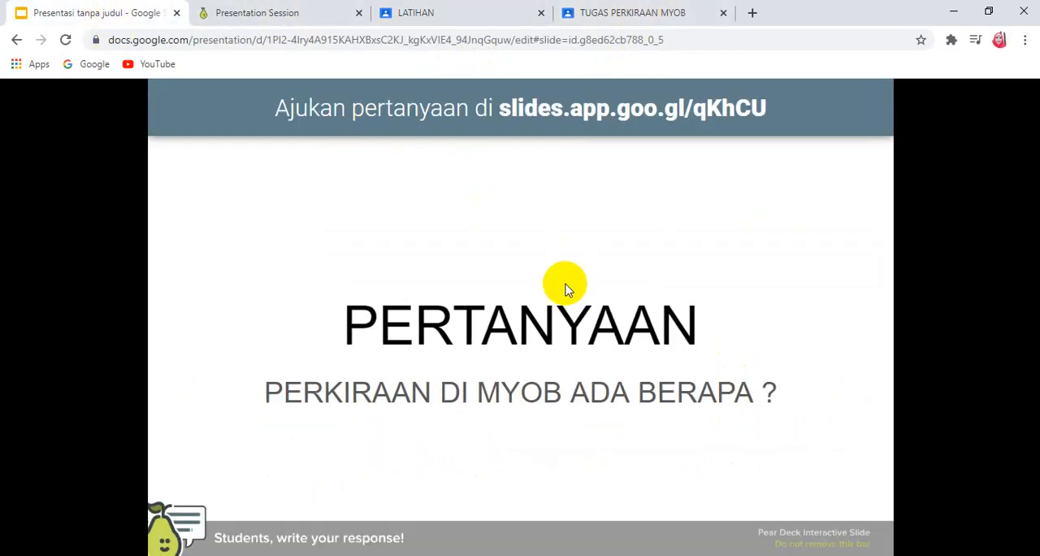
# Step: Bring up the presenter view, check slide 1's speaker notes, and present the submitted audience question
pyautogui.click(286, 518)
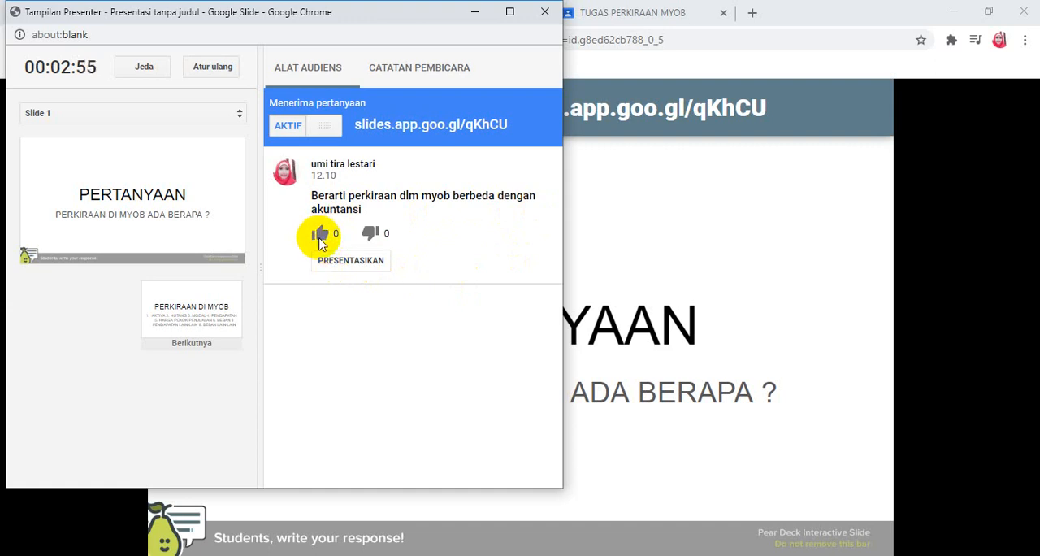
pyautogui.click(419, 72)
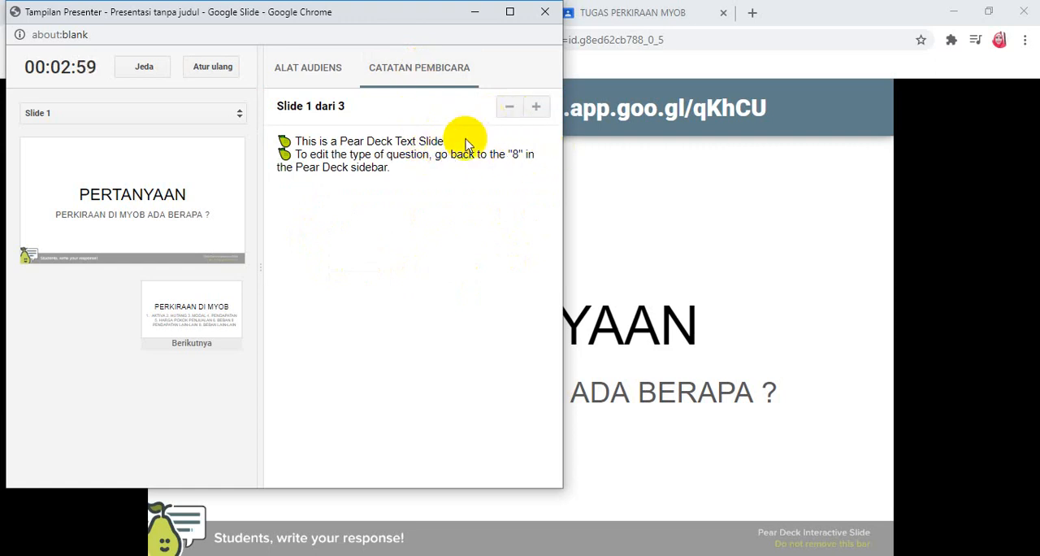
pyautogui.click(308, 81)
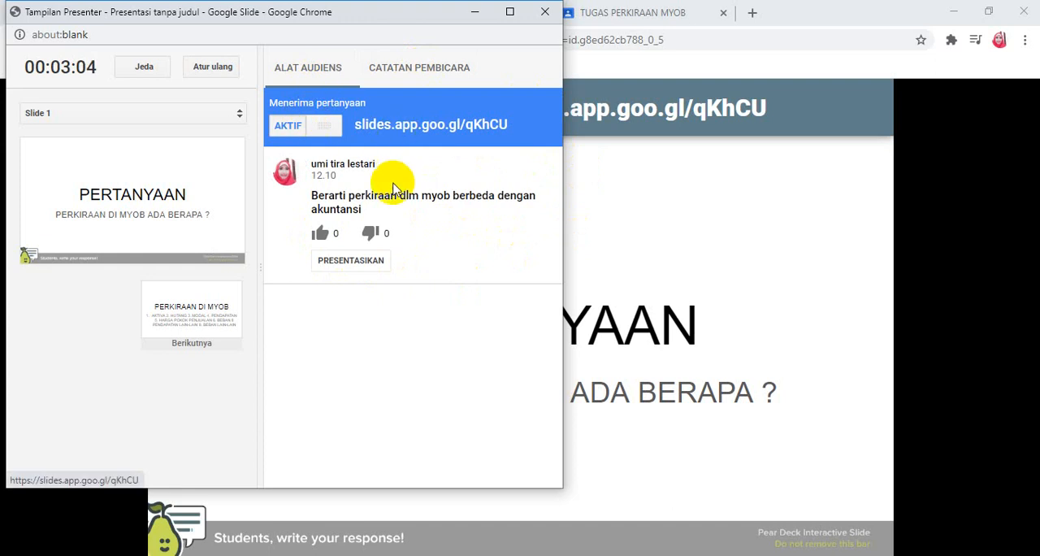
pyautogui.click(327, 260)
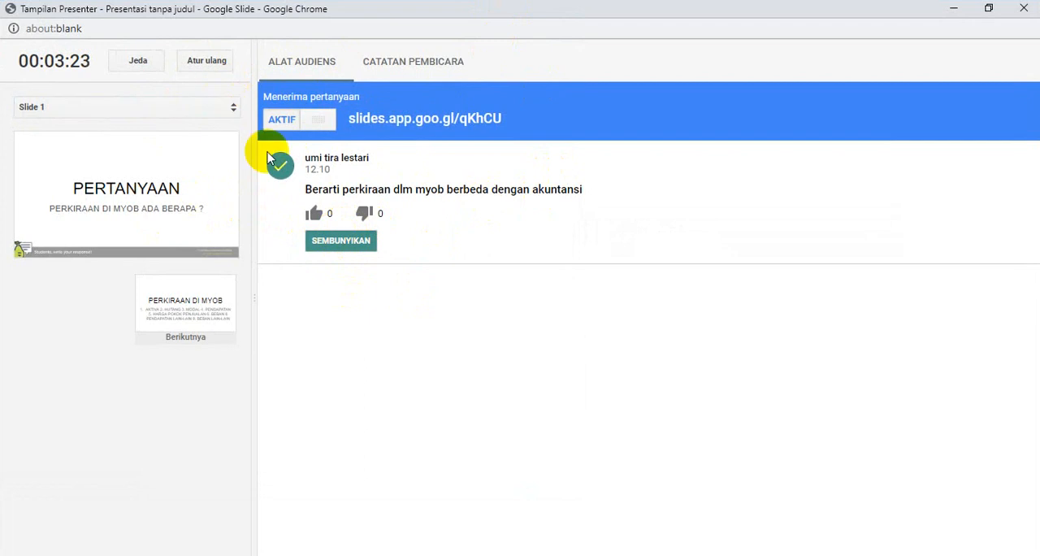
# Step: Turn audience question acceptance off and on again, and hide the presented question from the slide
pyautogui.click(283, 120)
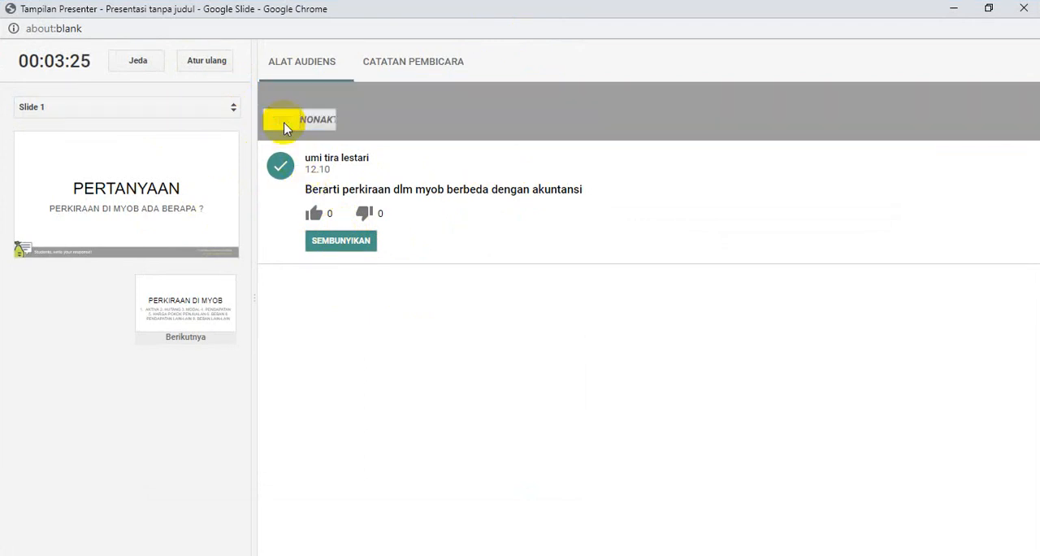
pyautogui.click(284, 127)
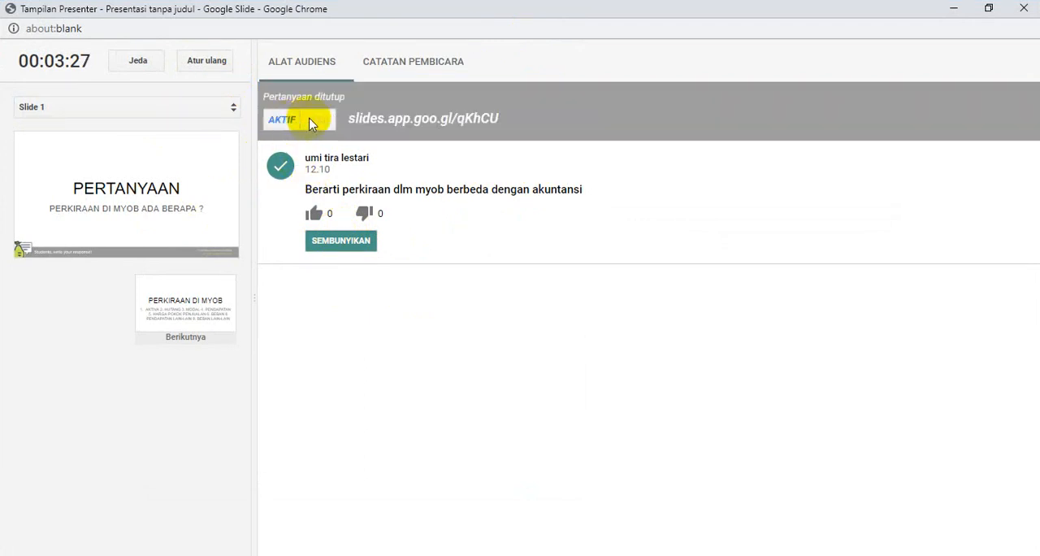
pyautogui.click(331, 242)
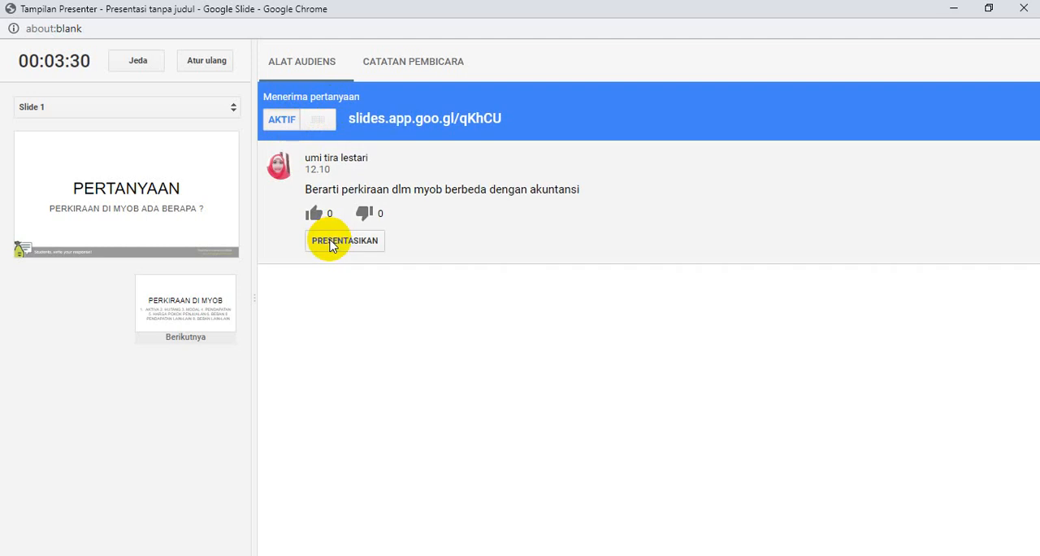
# Step: Open the audience page slides.app.goo.gl/qKhCU from the presenter view and write "IYA BERBEDA KARENA DI DALAM MYOB MENGEMBANGKAN YANG SUDAH AD" as a question
pyautogui.click(411, 121)
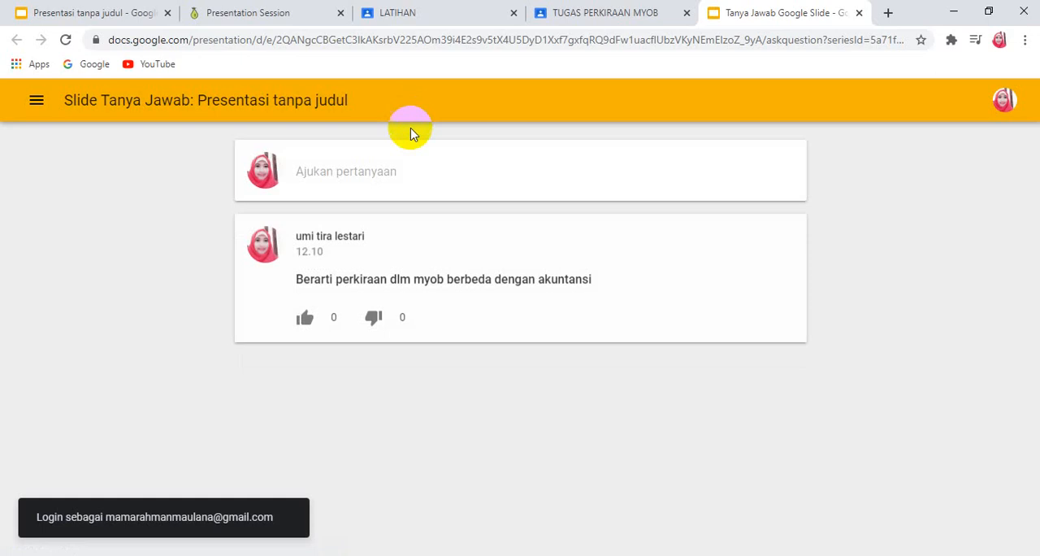
pyautogui.click(397, 172)
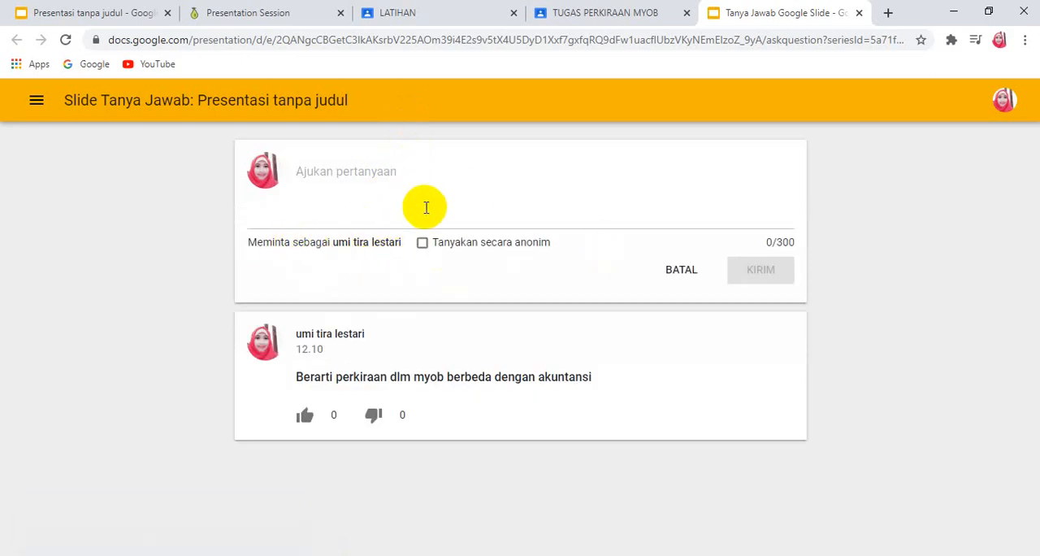
pyautogui.write('IYA ')
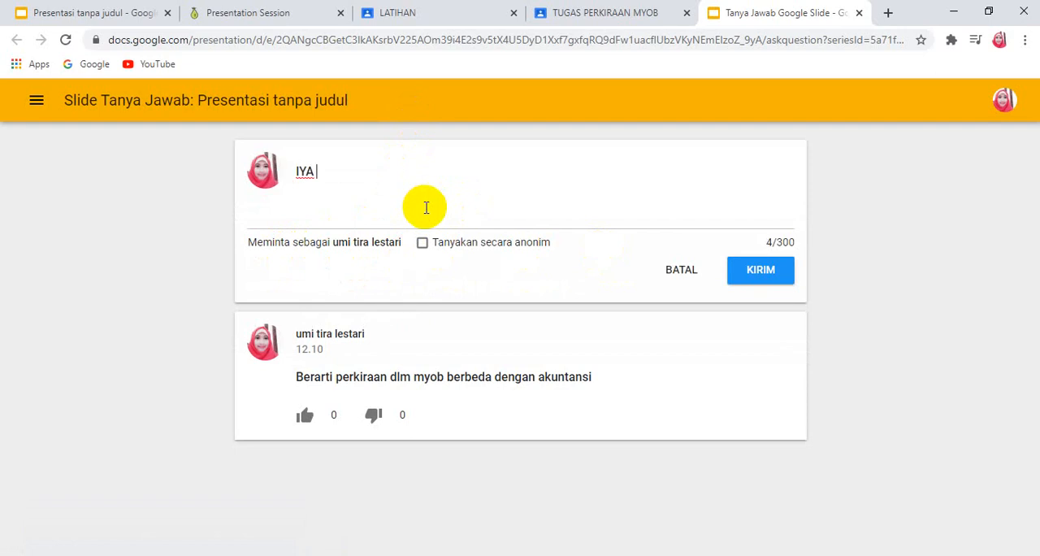
pyautogui.write('BERBEDA')
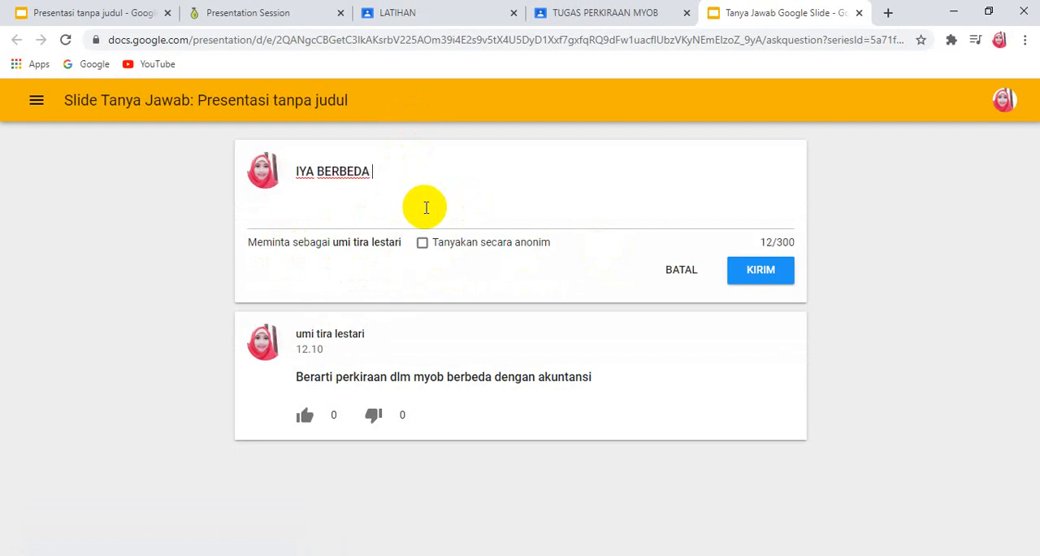
pyautogui.write(' KARENA ')
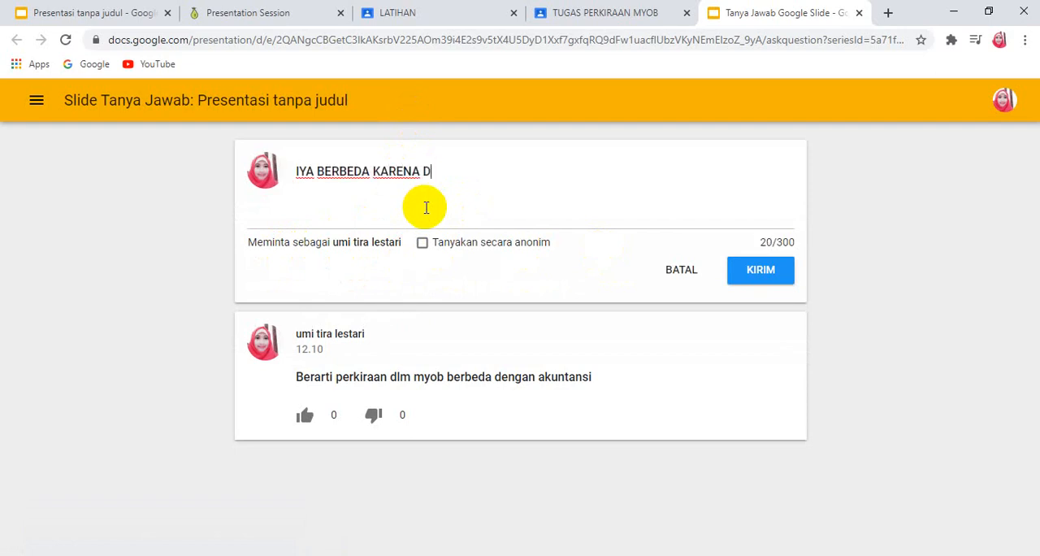
pyautogui.write('DI DALAM MYO')
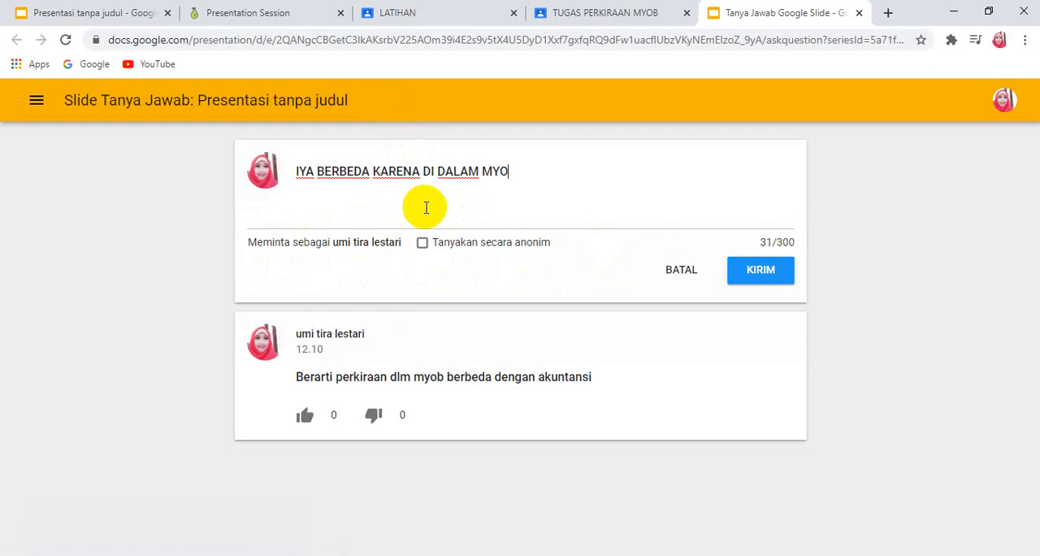
pyautogui.write('B MENGEMBAN')
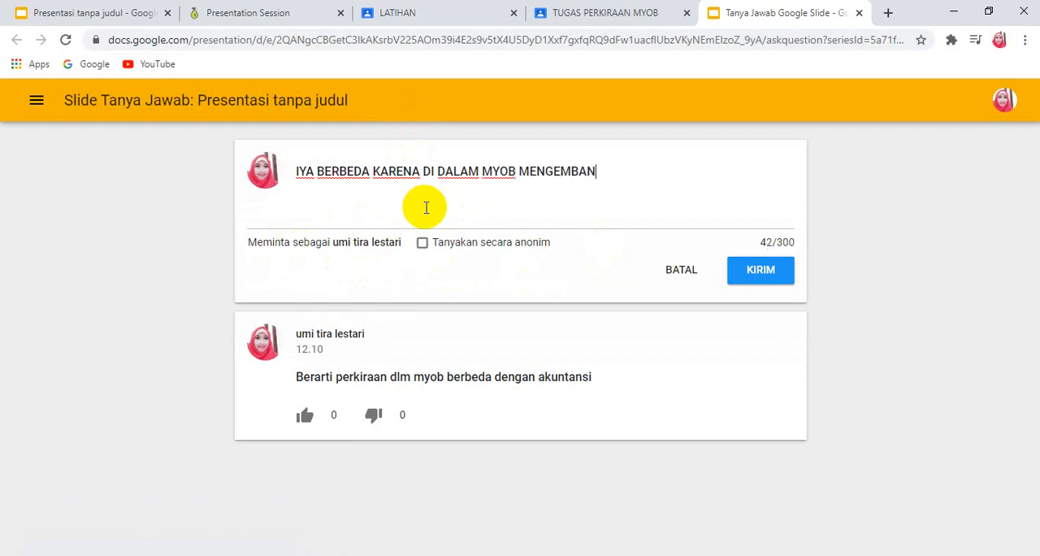
pyautogui.write('GKAN YAN')
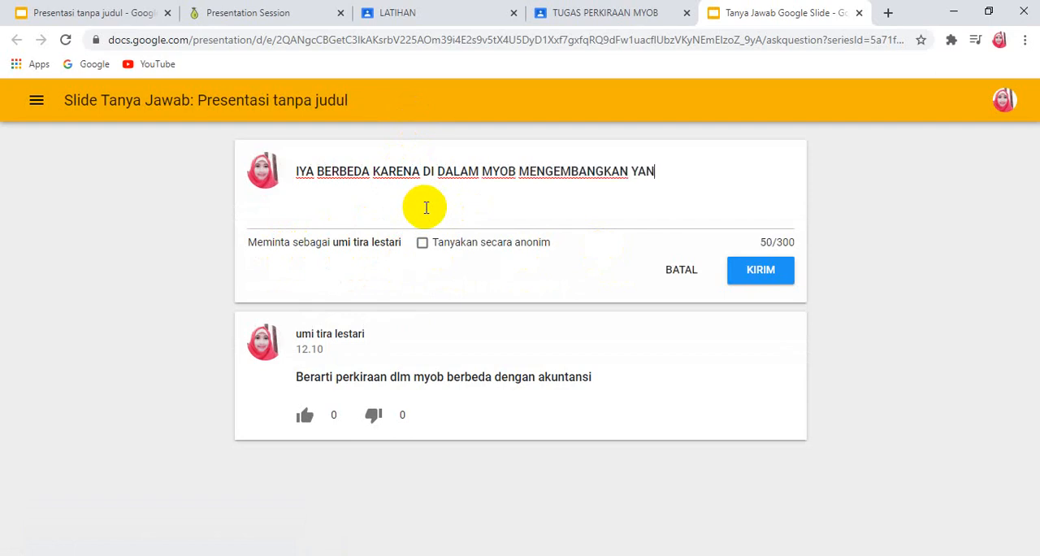
pyautogui.write('G SUDAH AD')
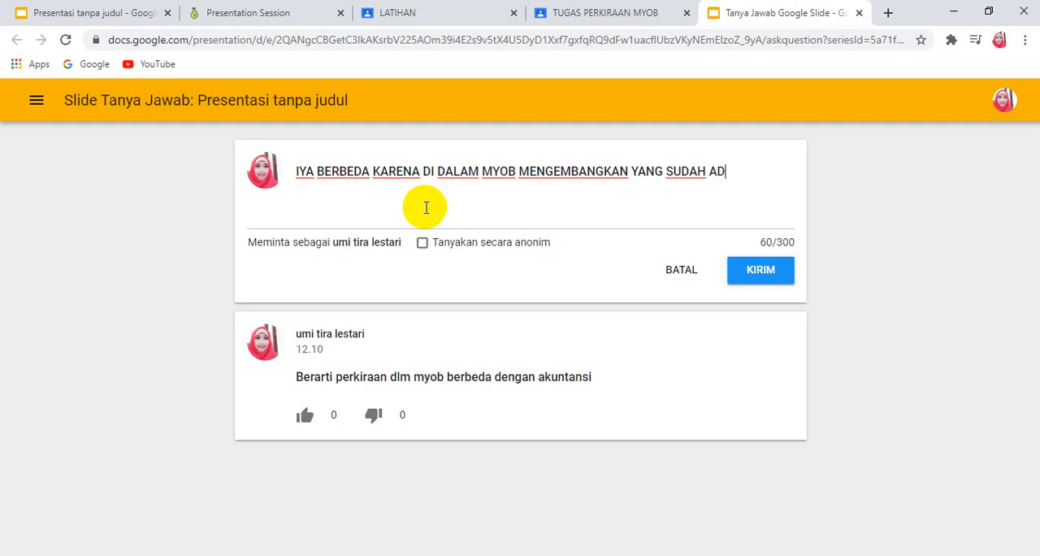
# Step: Replace "YANG SUDAH AD" in the question text with "PERKIRAAN MENJADI 8" and submit it to the audience page
pyautogui.press('BackSpace')
pyautogui.press('BackSpace')
pyautogui.press('BackSpace')
pyautogui.press('BackSpace')
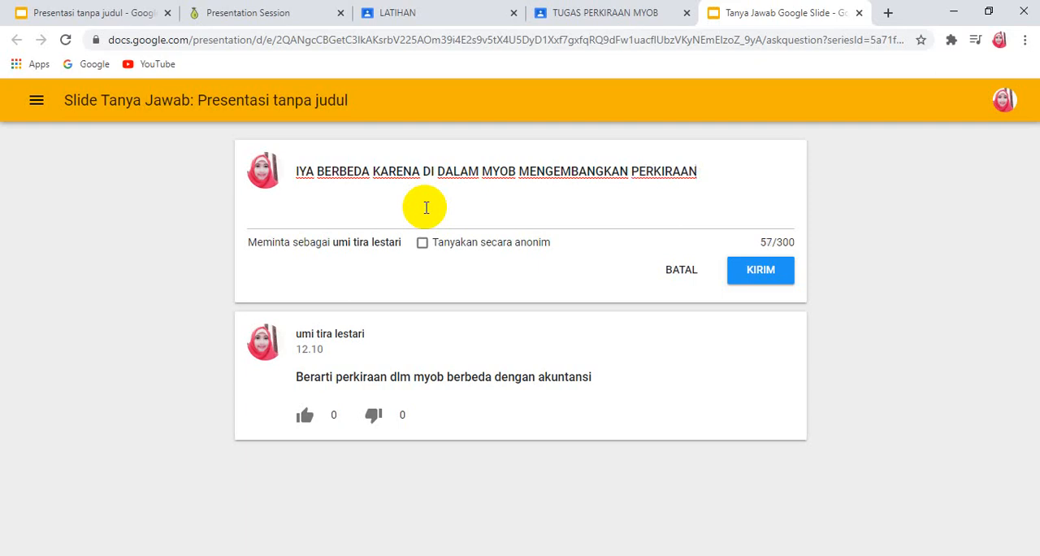
pyautogui.write('MENJADI 8')
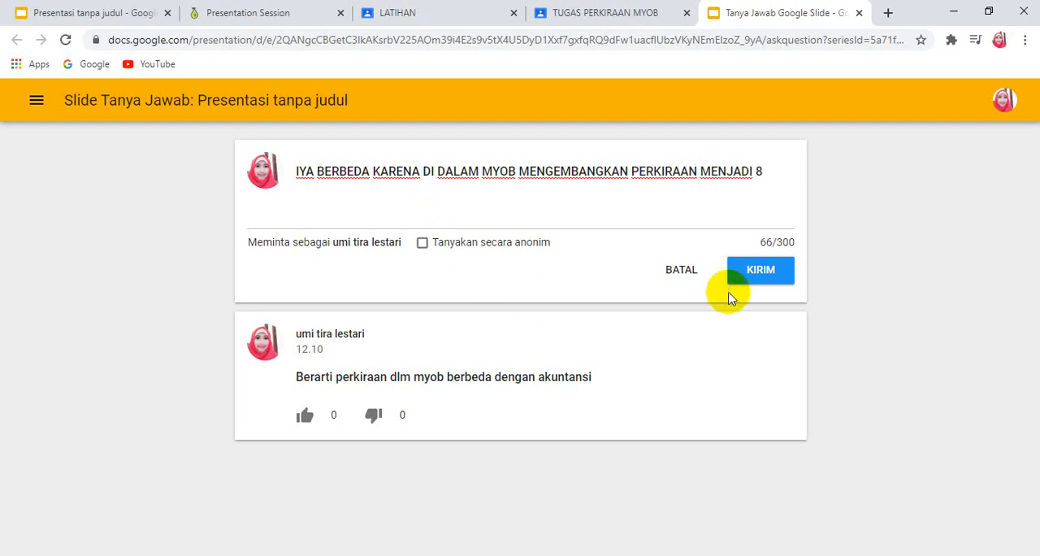
pyautogui.click(773, 271)
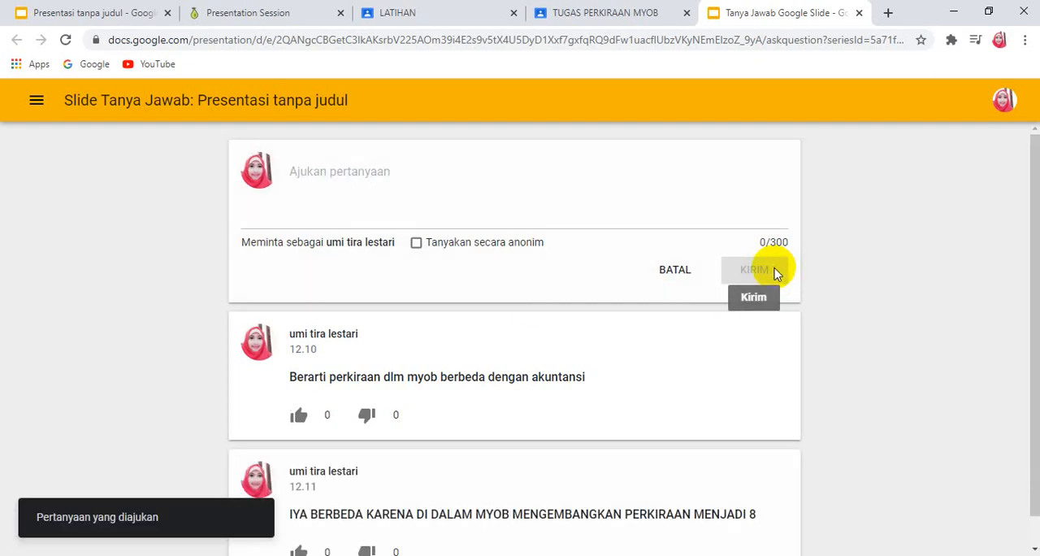
pyautogui.scroll(-1, 593, 392)
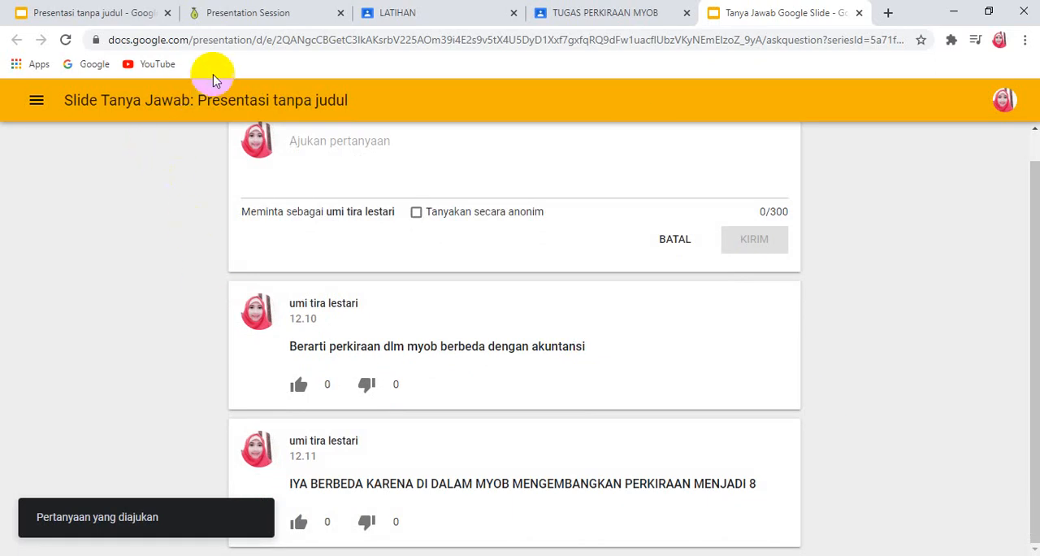
# Step: Look over the running presentation and the Pear Deck session responses, and return to the TUGAS PERKIRAAN MYOB student work in Google Classroom
pyautogui.click(47, 12)
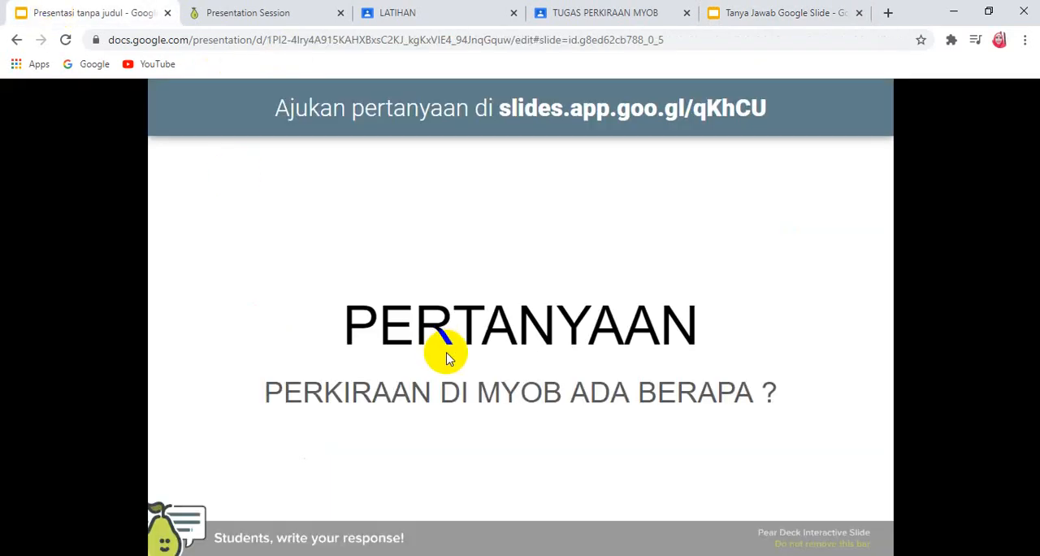
pyautogui.click(279, 16)
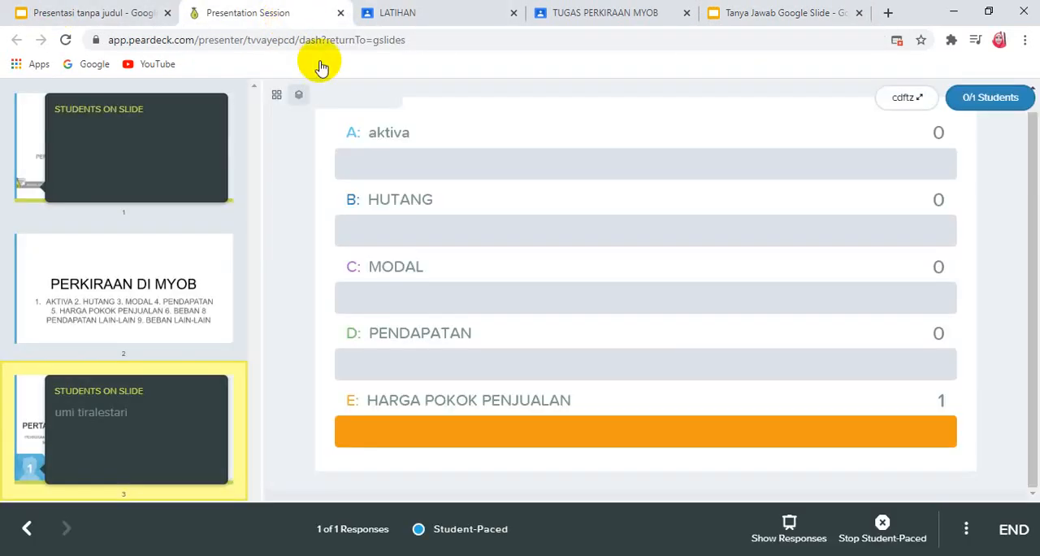
pyautogui.click(80, 12)
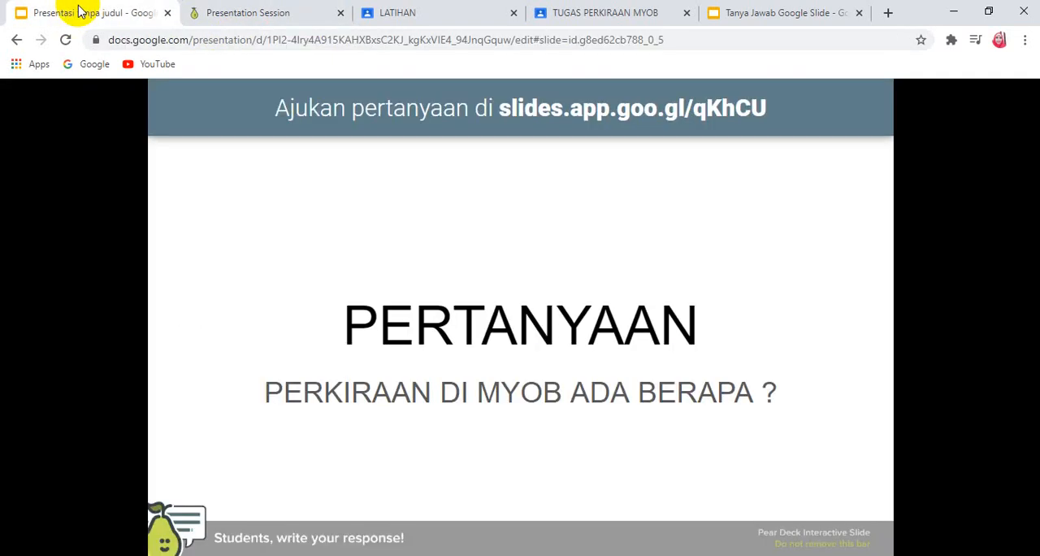
pyautogui.click(397, 306)
pyautogui.click(398, 296)
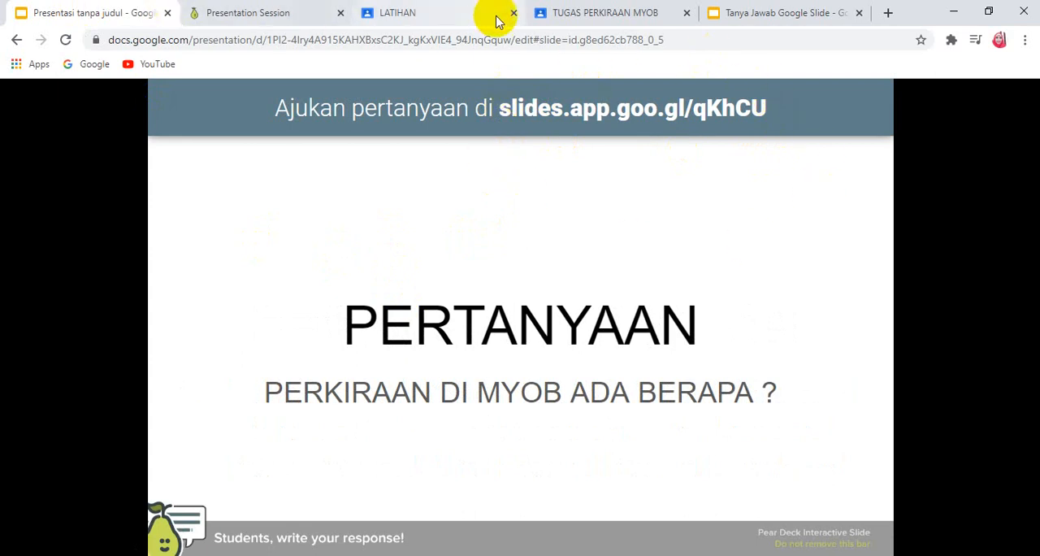
pyautogui.click(731, 23)
pyautogui.click(629, 13)
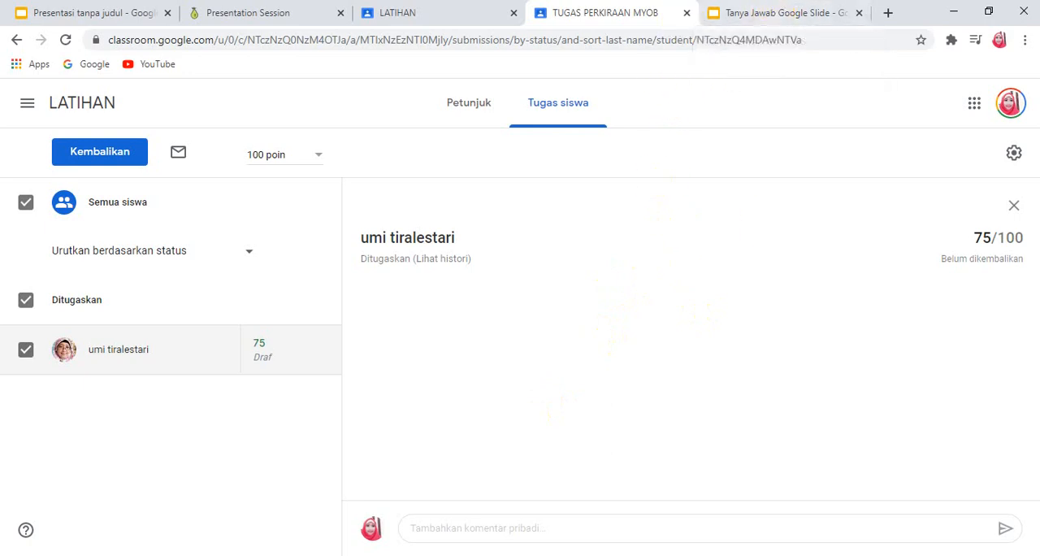
pyautogui.click(865, 555)
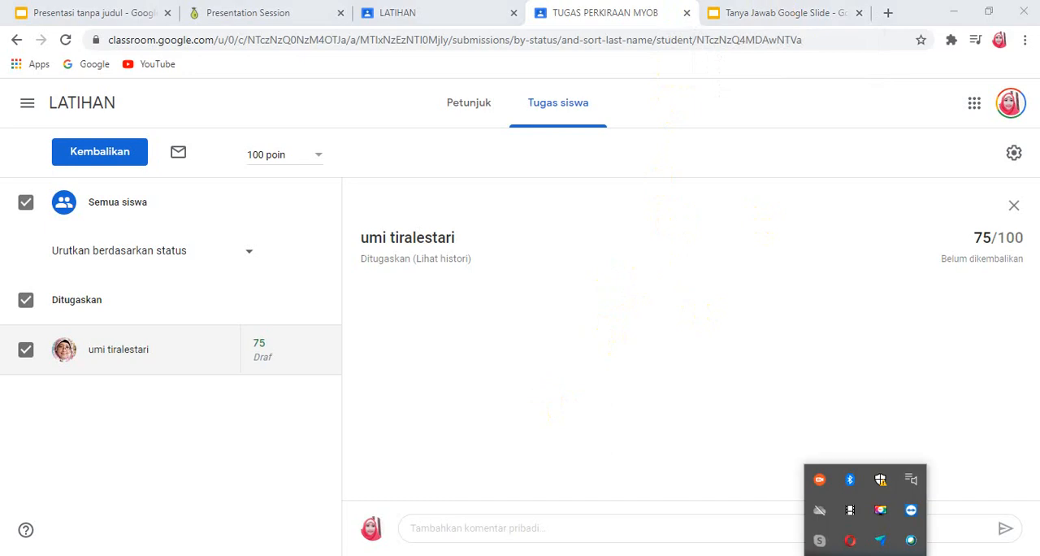